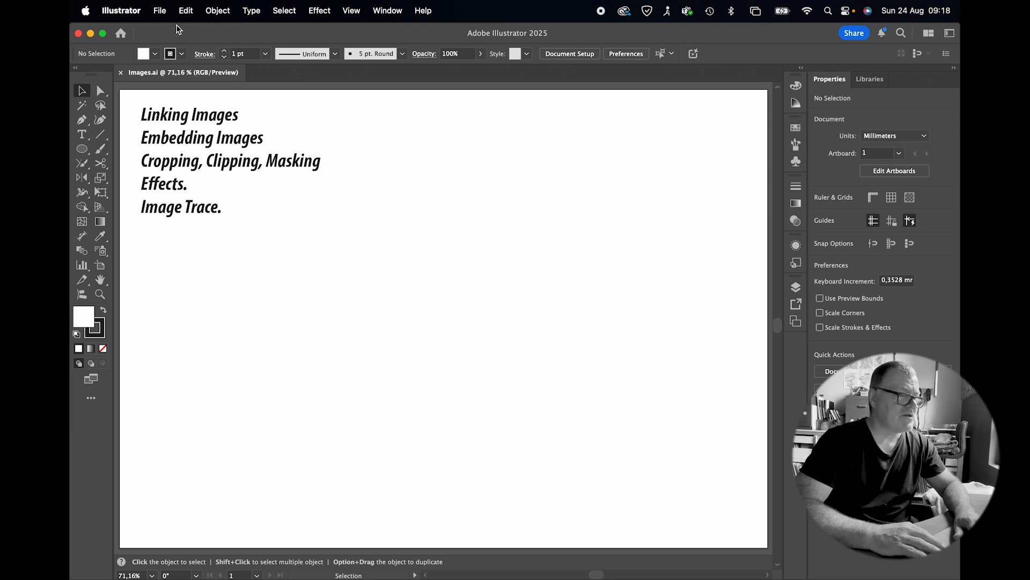
click(161, 10)
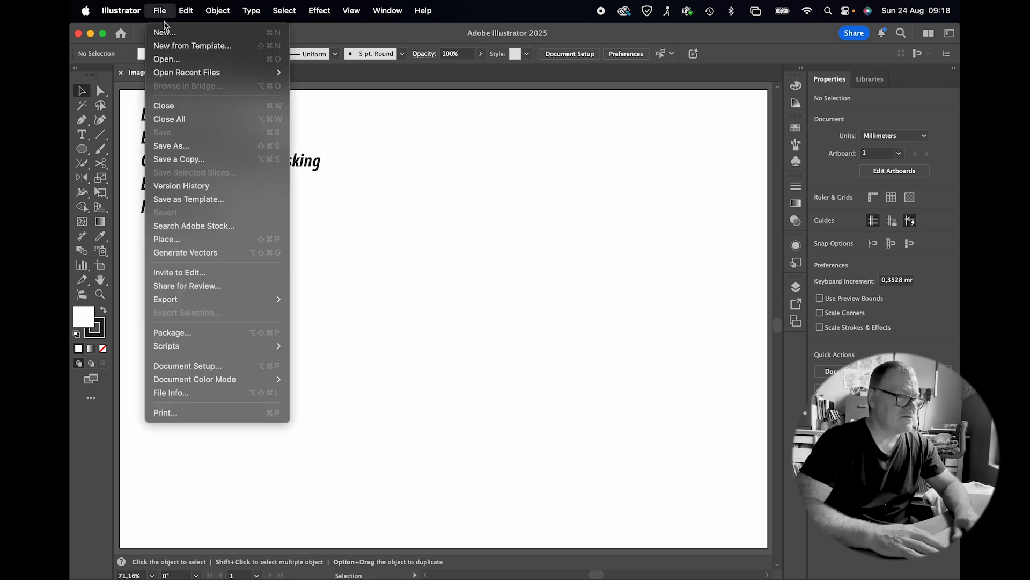
click(201, 240)
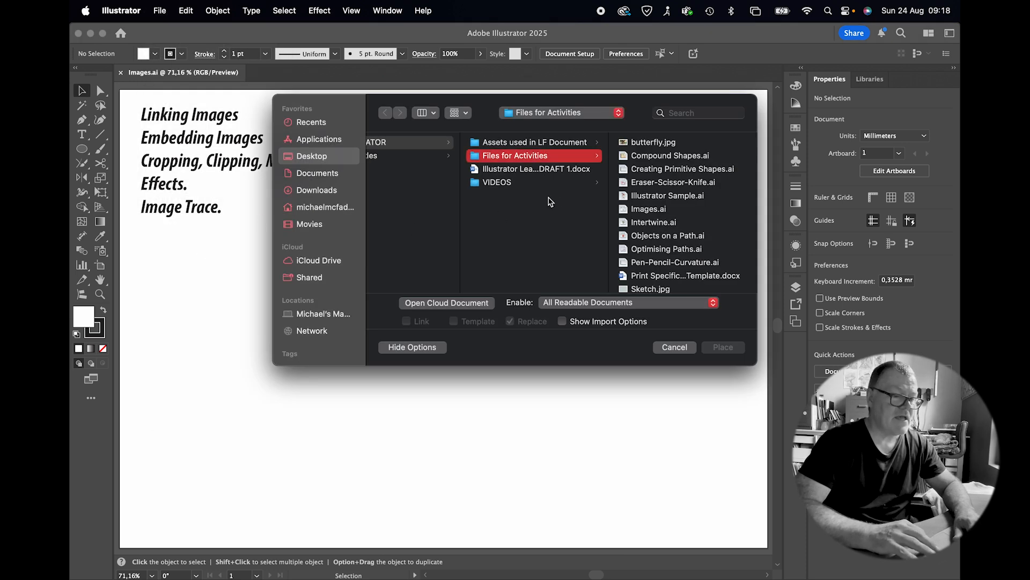
click(652, 143)
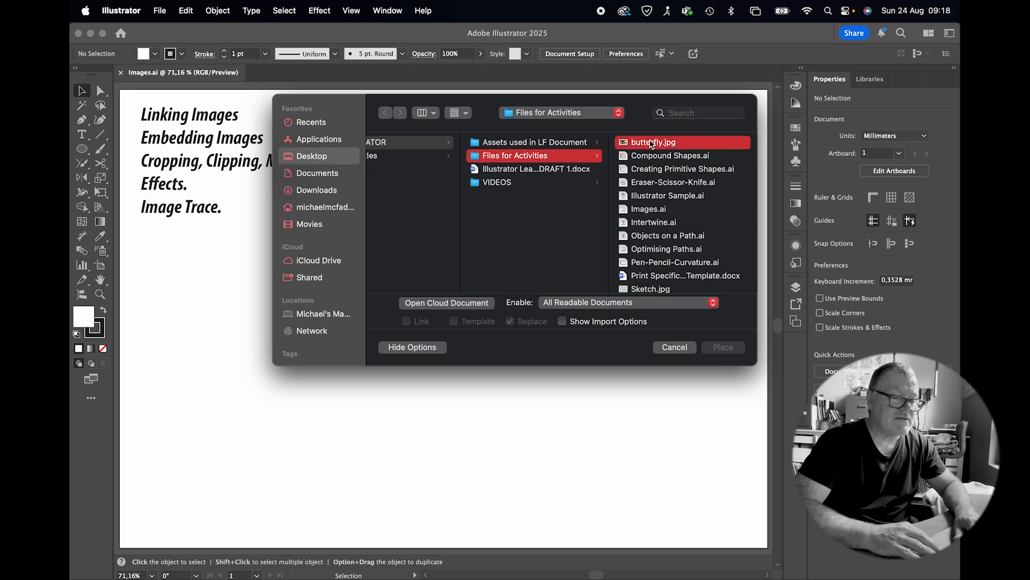
click(719, 348)
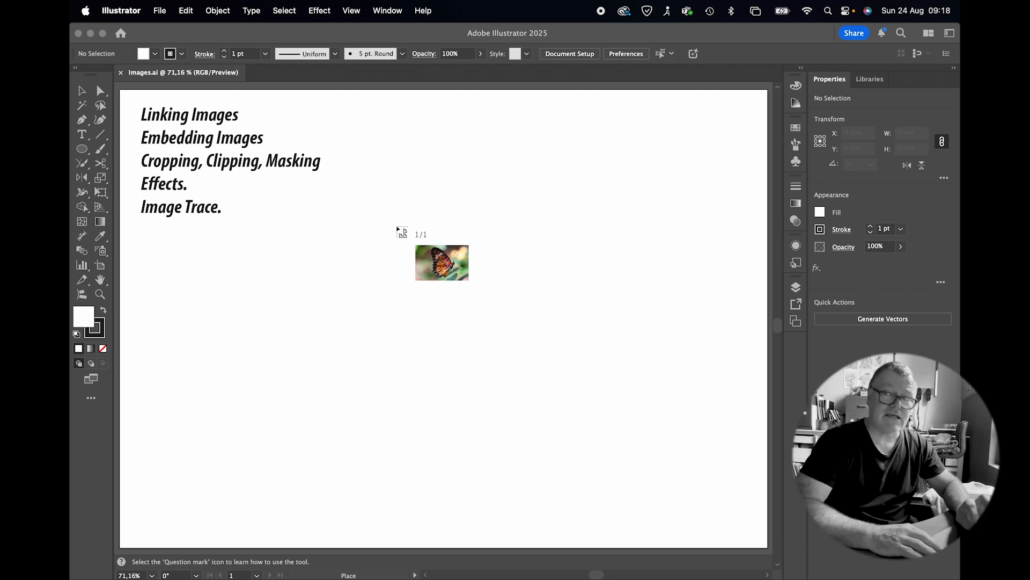
click(397, 227)
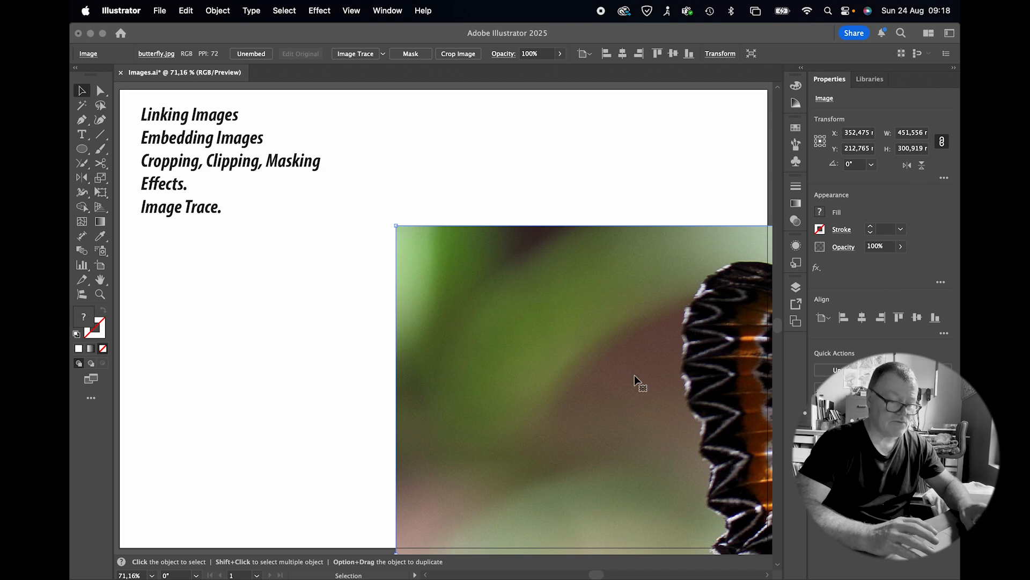
key(Delete)
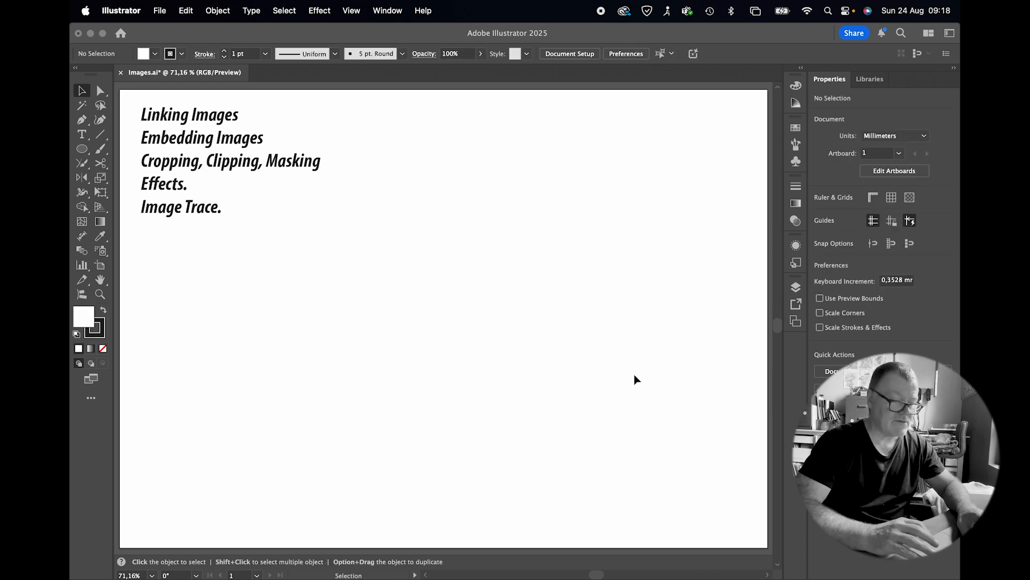
Step: Place butterfly.jpg as an embedded image, drawing it about 137 × 91 mm on the artboard
click(160, 12)
click(204, 239)
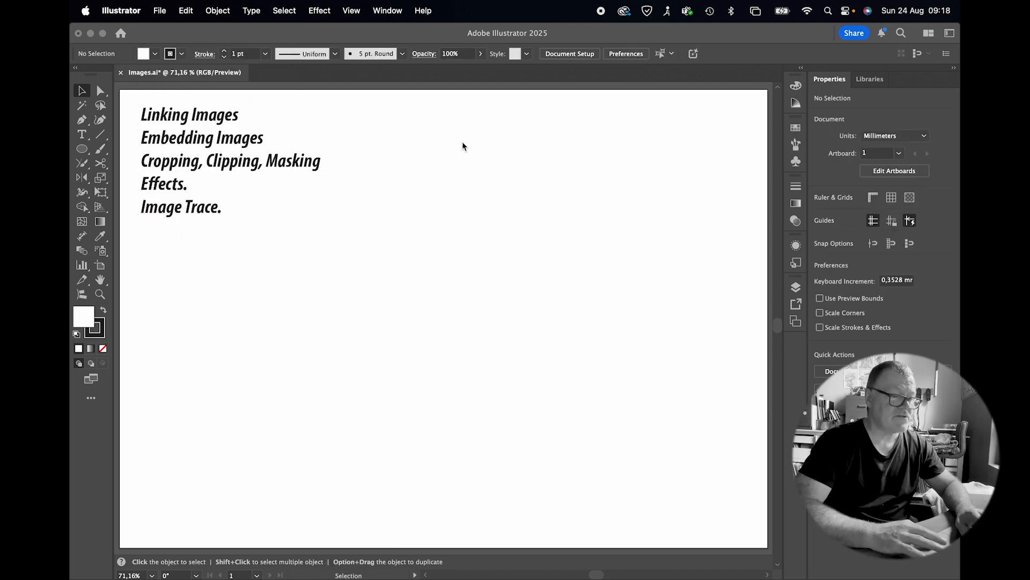
double_click(628, 144)
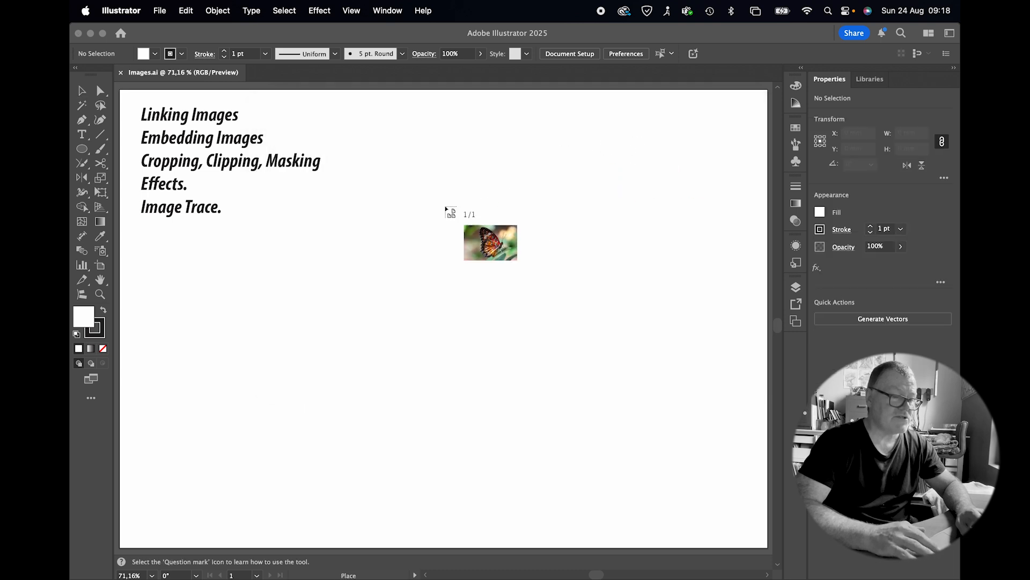
drag(378, 208, 675, 422)
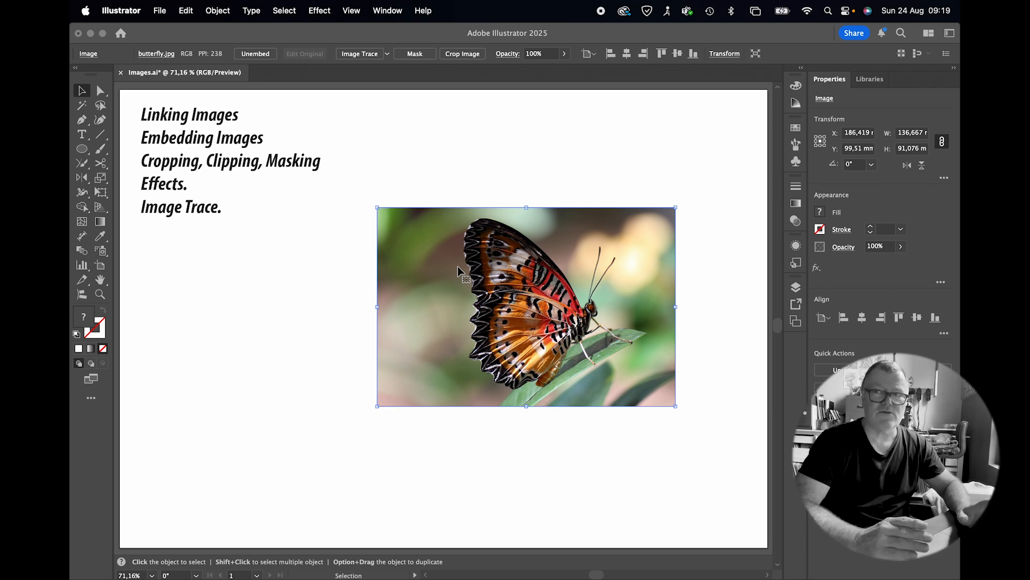
Step: Move the embedded butterfly image to the lower left area of the artboard and deselect it
drag(476, 244, 258, 300)
drag(458, 263, 370, 321)
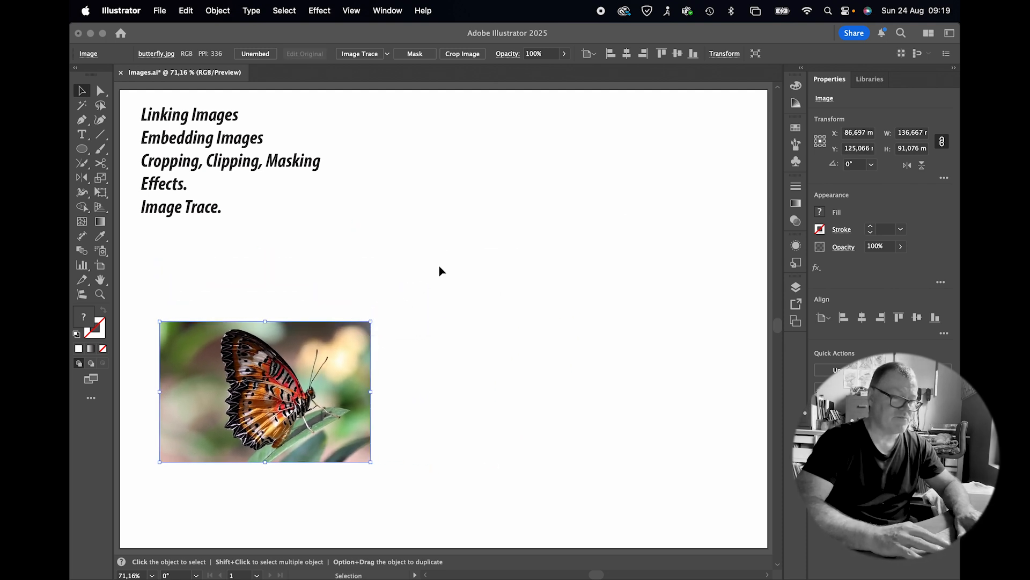
click(422, 280)
Step: Place butterfly.jpg again with Link enabled, drawing it about 97 × 64 mm beside the first image
click(160, 11)
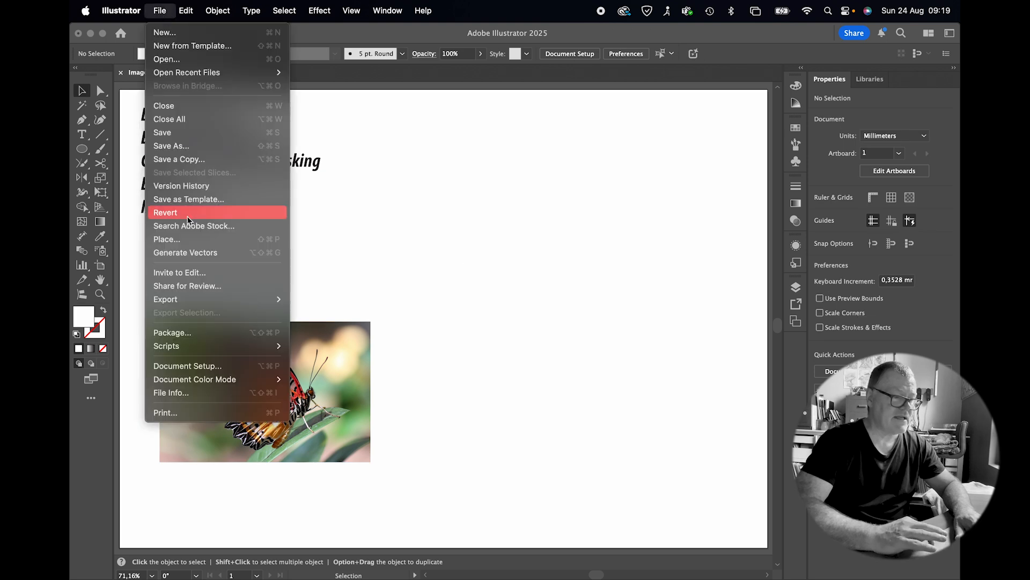
click(185, 239)
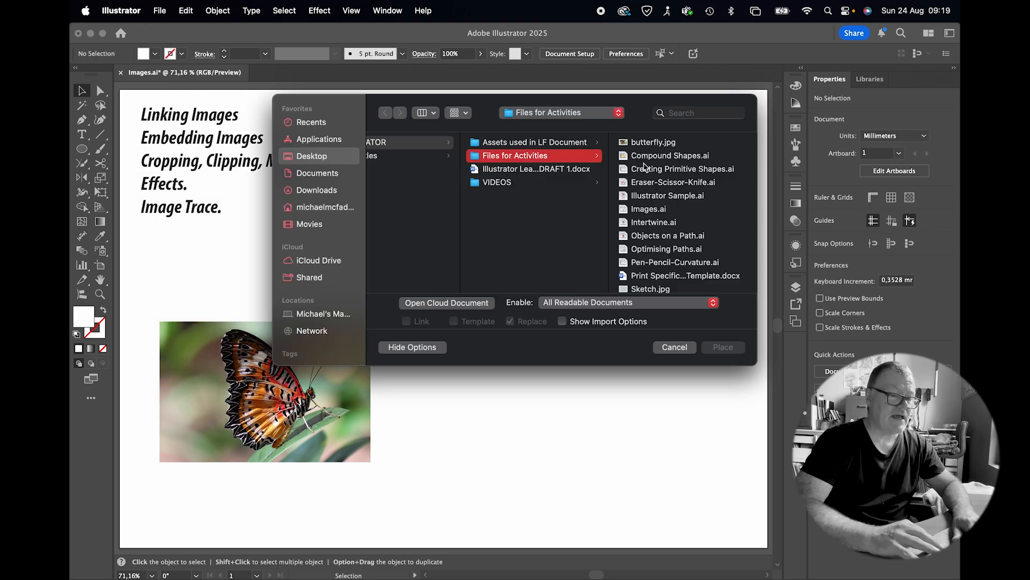
click(648, 142)
click(406, 321)
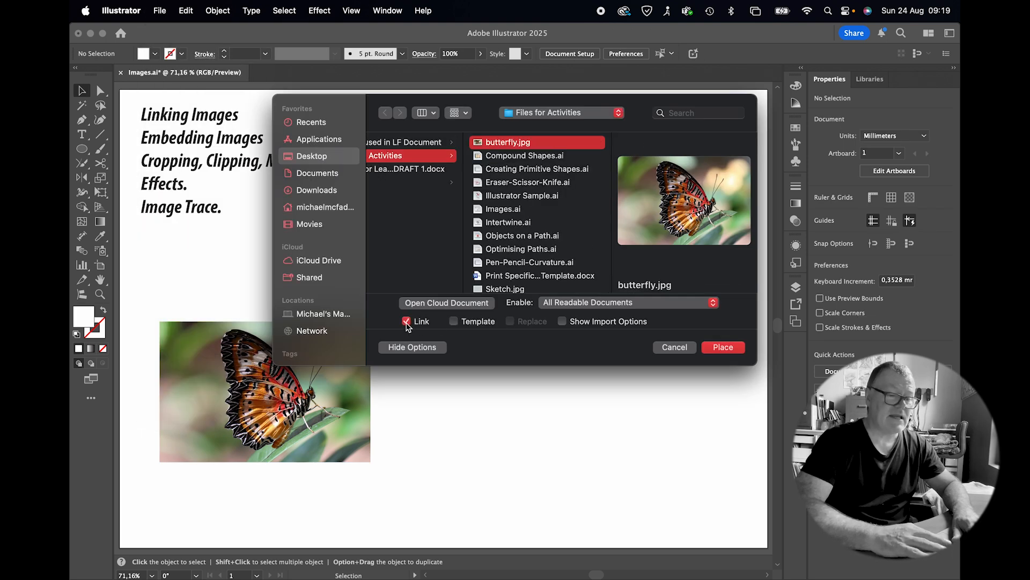
click(720, 349)
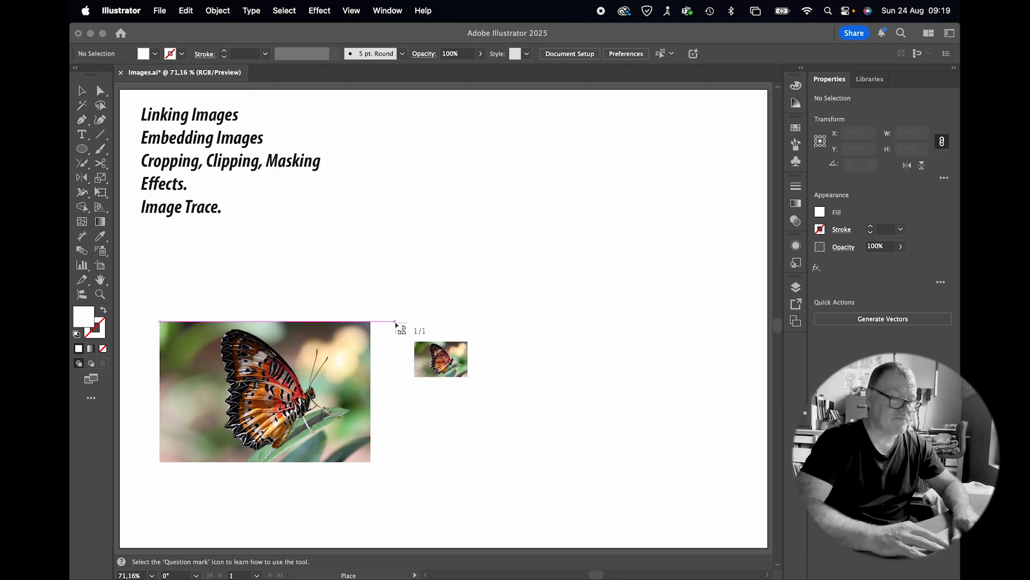
drag(395, 323, 631, 463)
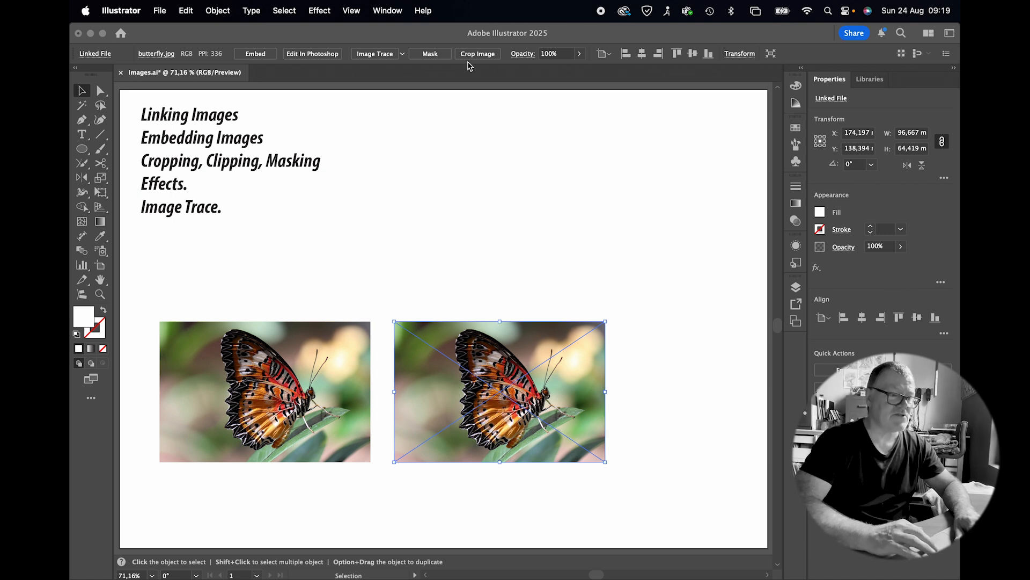
Step: Open the Links panel and move it over the upper right part of the artboard
click(388, 12)
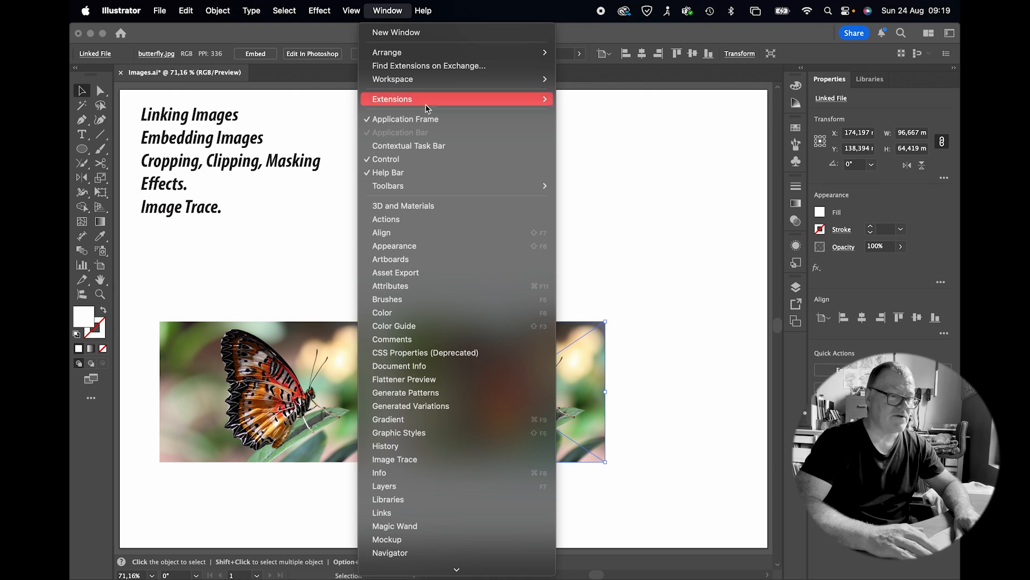
click(463, 507)
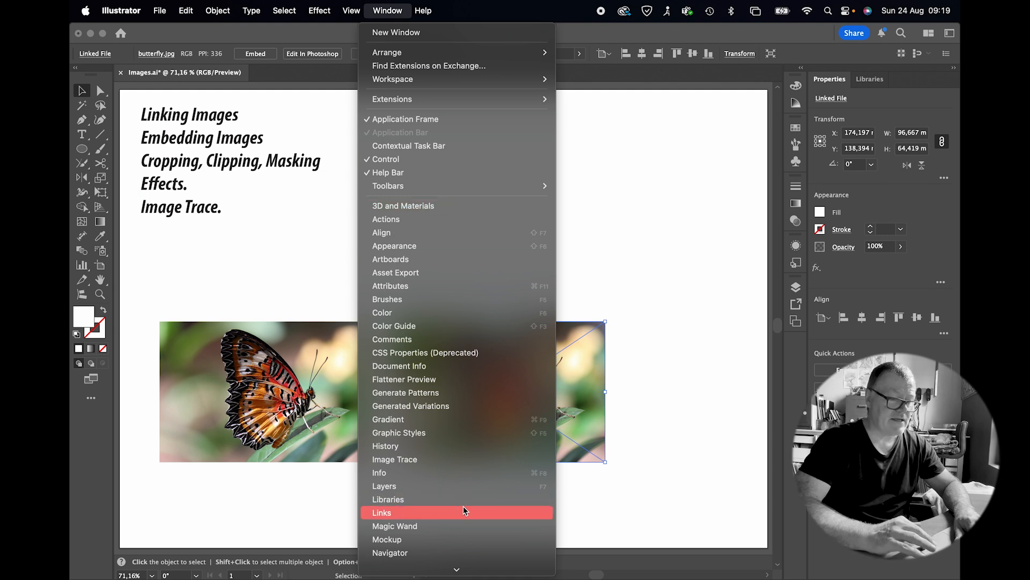
drag(435, 231, 663, 153)
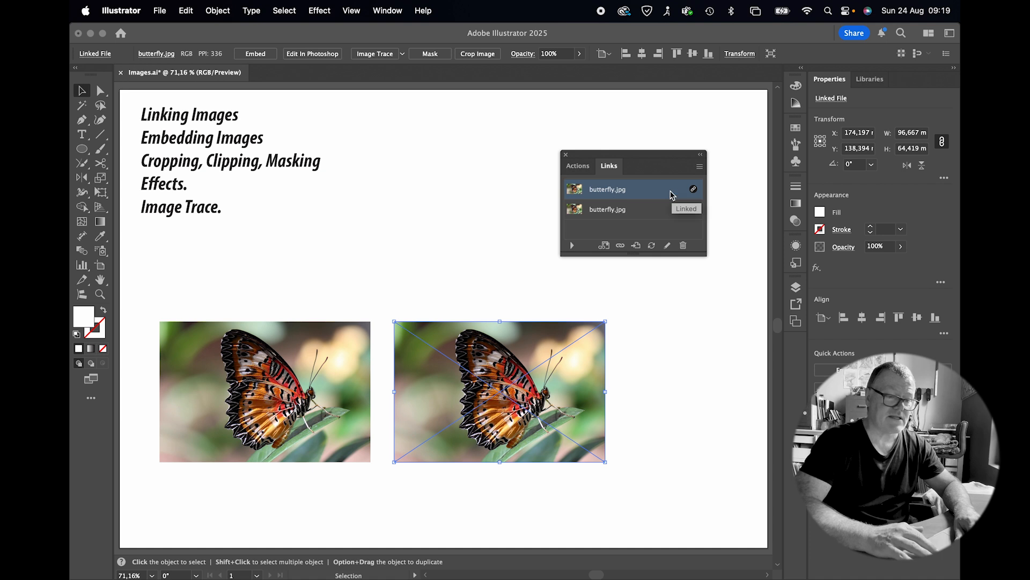
Step: Edit the linked butterfly in Photoshop and convert it to Black and White with default settings
click(702, 166)
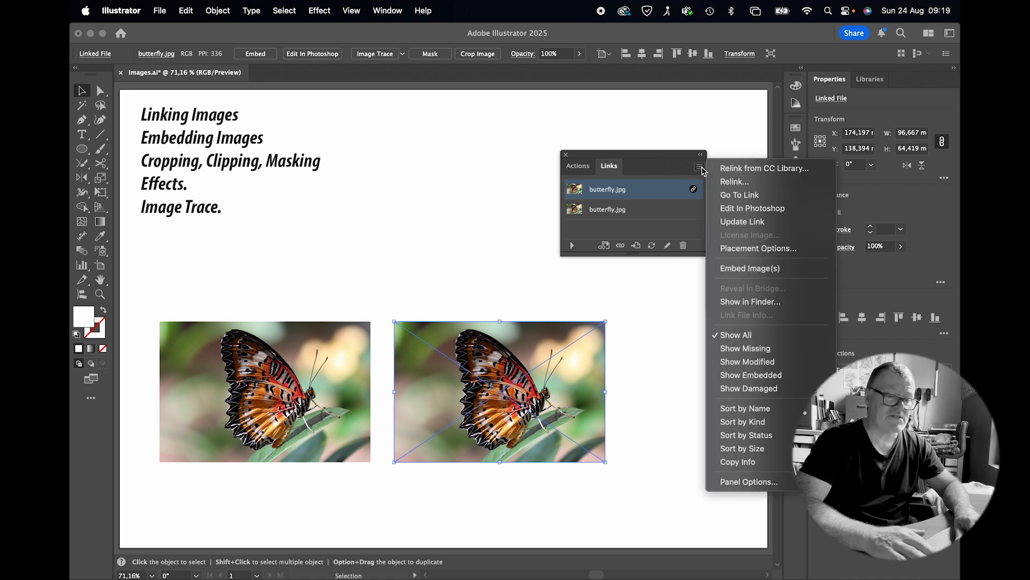
click(721, 208)
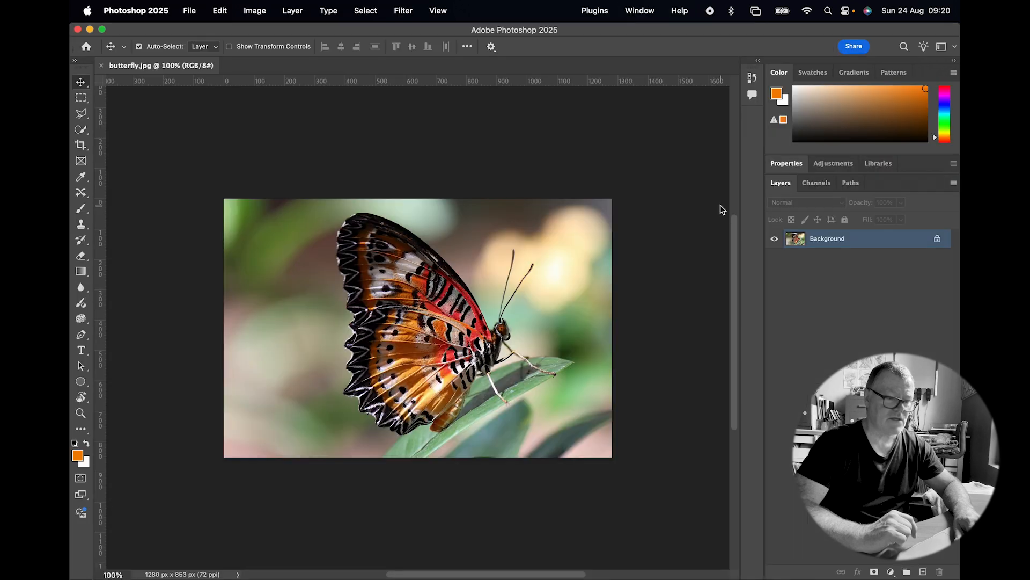
click(255, 11)
mouse_move(282, 51)
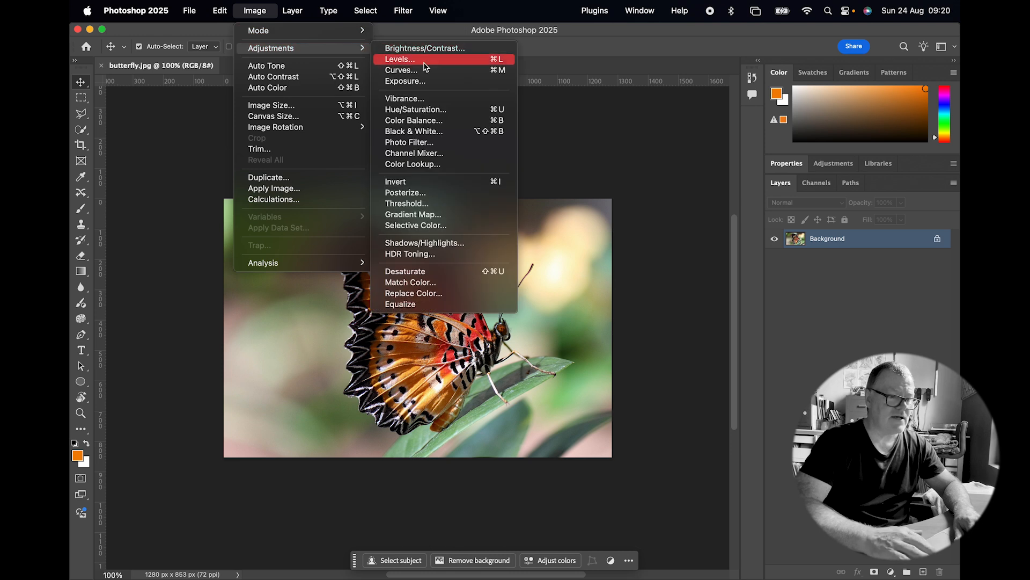
click(432, 132)
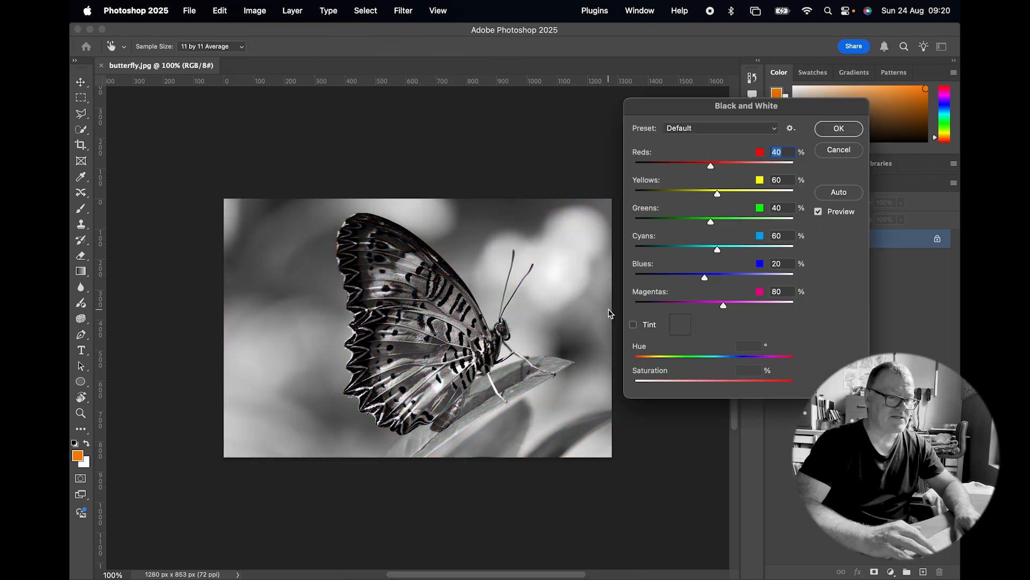
click(838, 128)
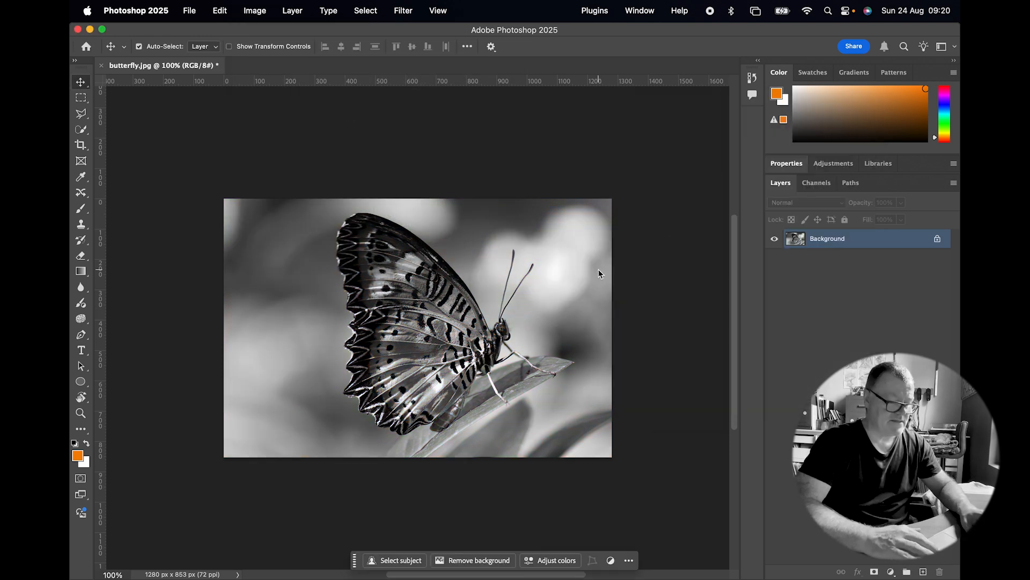
Step: Save the edited JPEG in Photoshop at quality 12, Maximum
key(super+s)
click(599, 166)
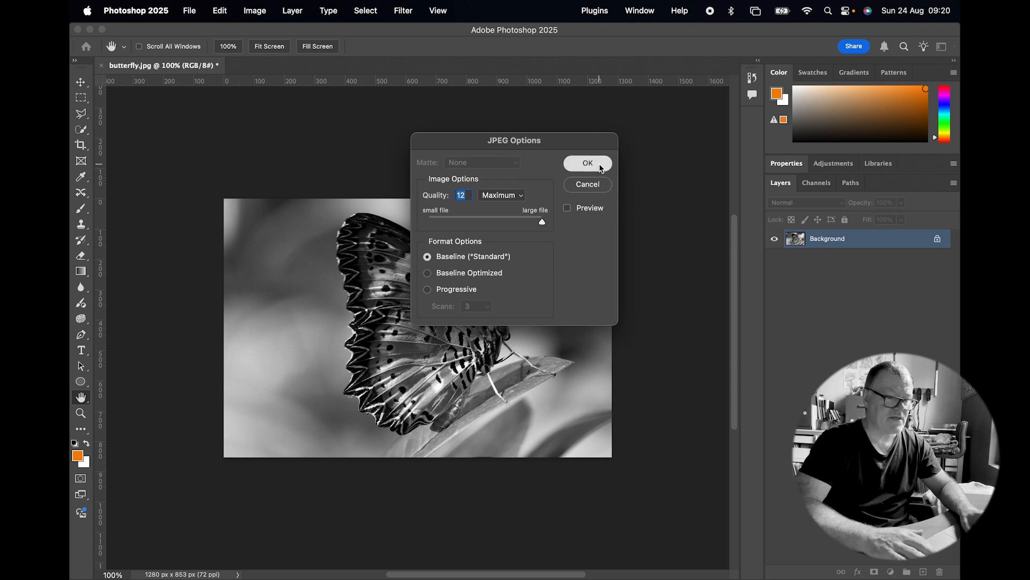
Step: Switch back to Illustrator and update the modified linked image
key(super+Tab)
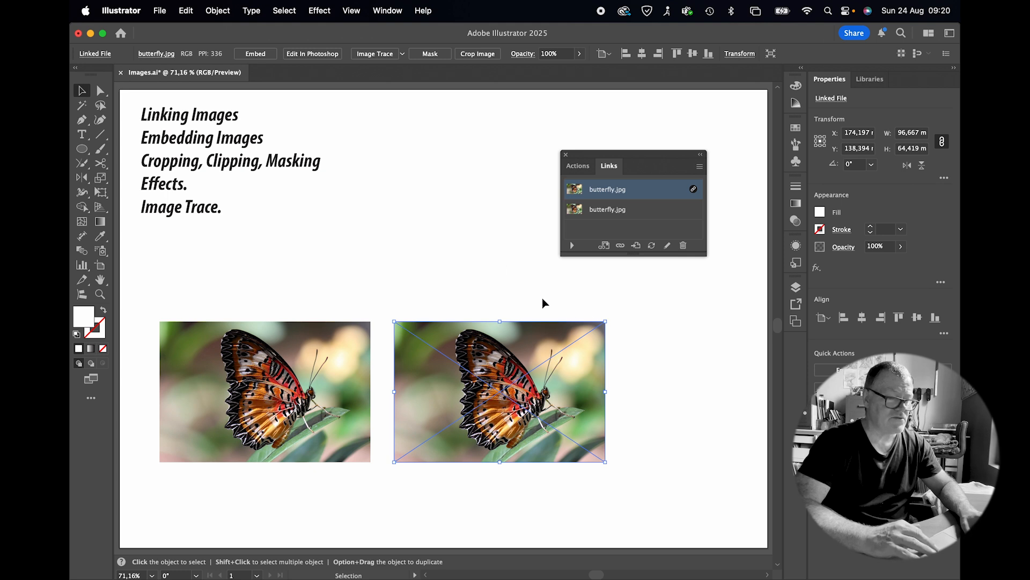
key(super+Tab)
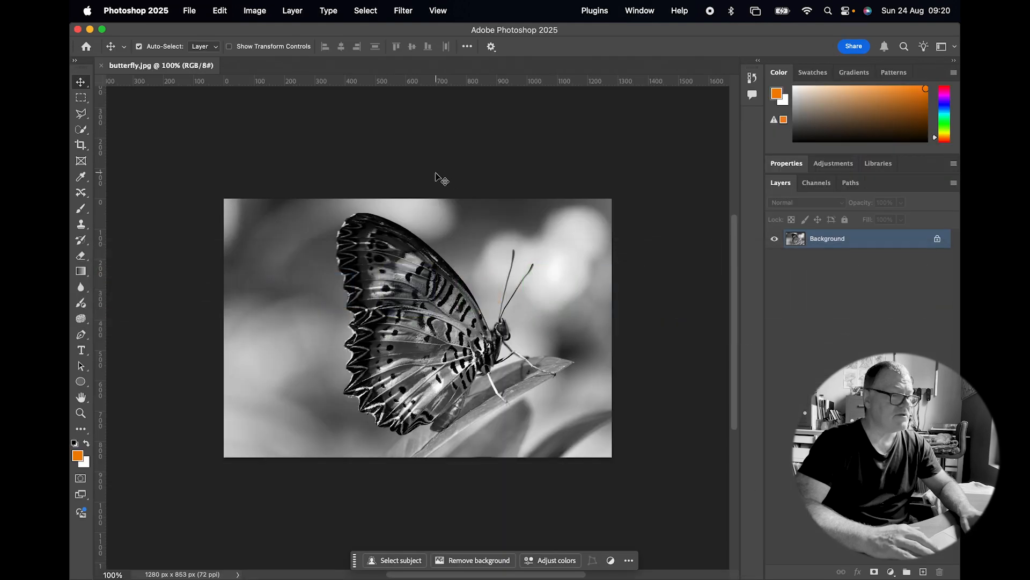
key(super+Tab)
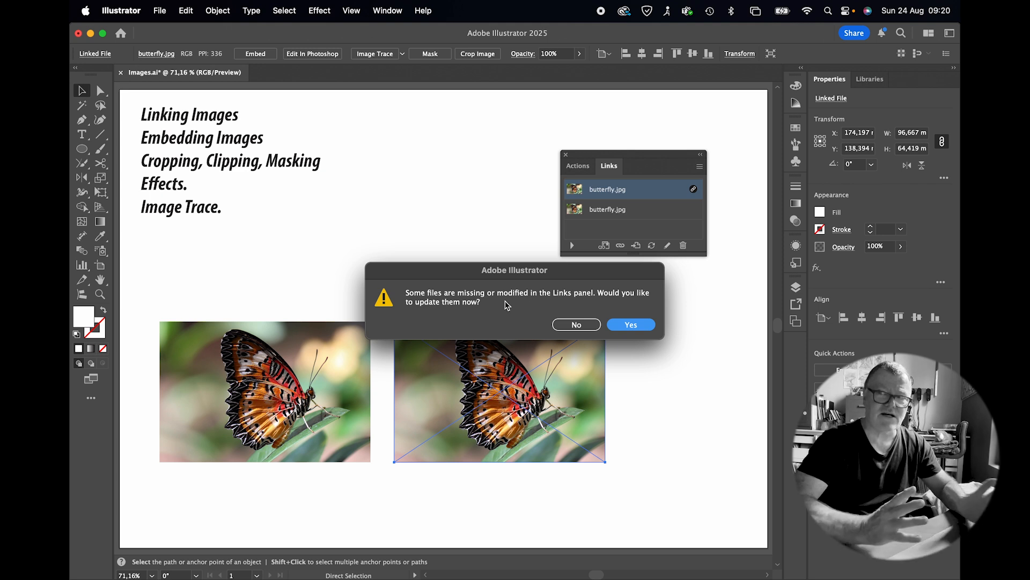
click(627, 328)
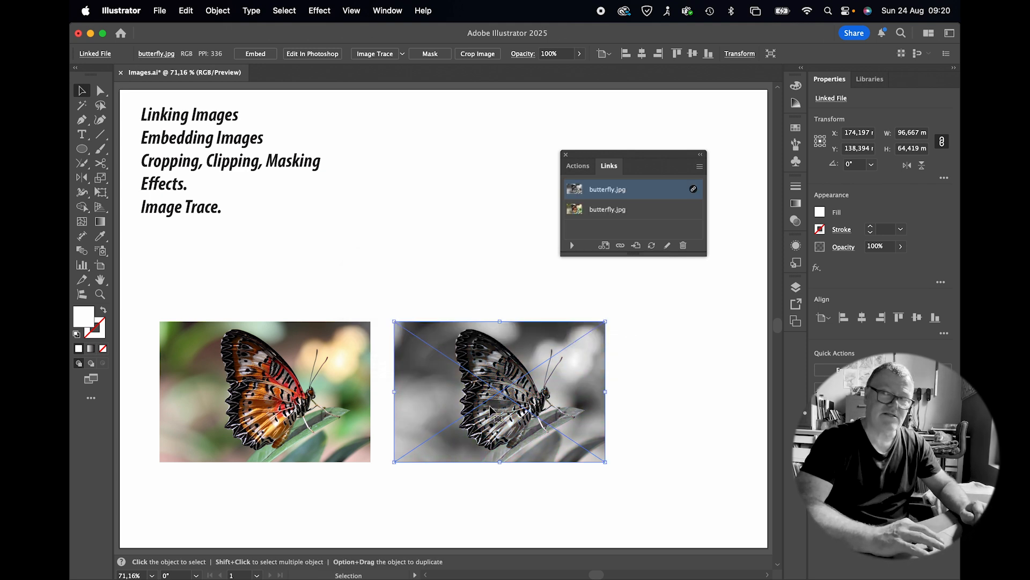
Step: Select the embedded image and the linked image in turn to compare their Links panel entries
click(318, 411)
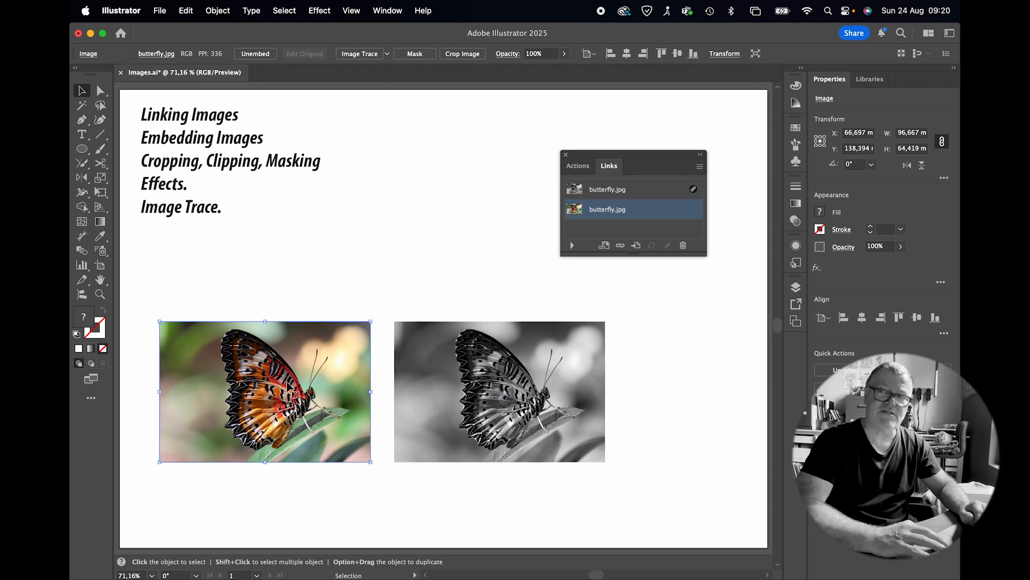
click(501, 379)
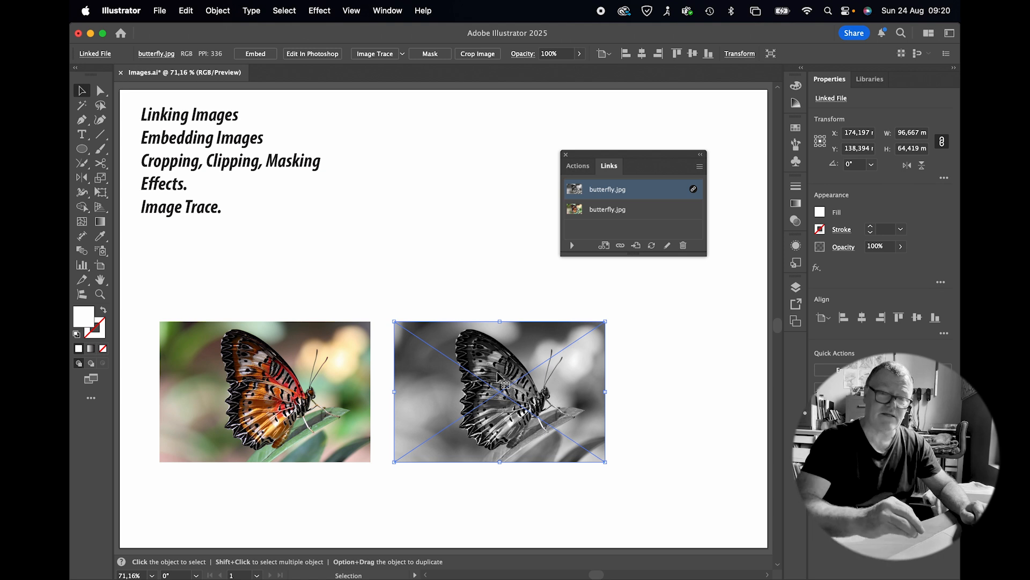
Step: Switch to Photoshop, undo the Black and White conversion, and save the file
key(super+Tab)
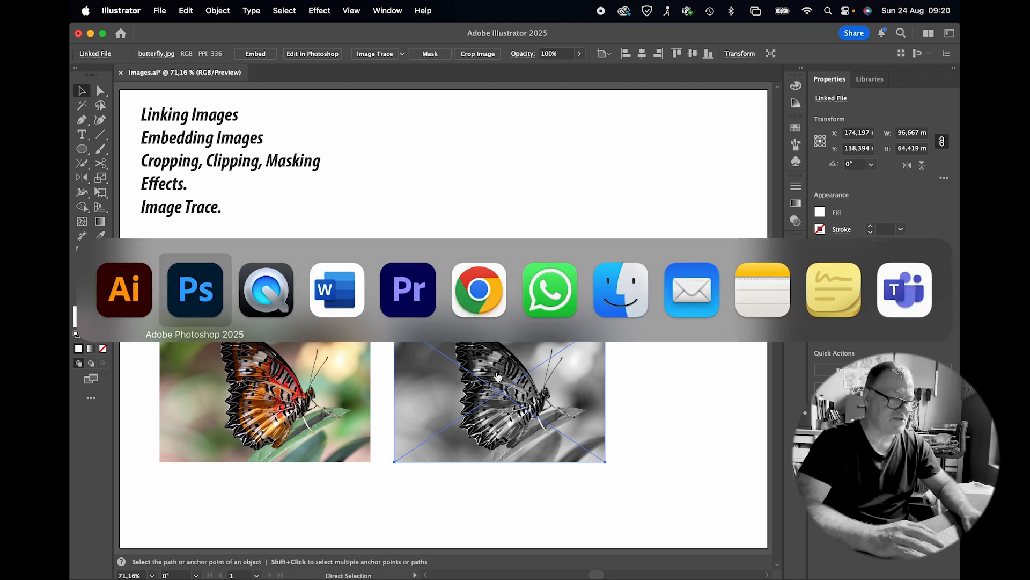
key(super+z)
key(super+s)
Step: Return to Illustrator, update the modified linked butterfly image, and embed it in the document
key(super+Tab)
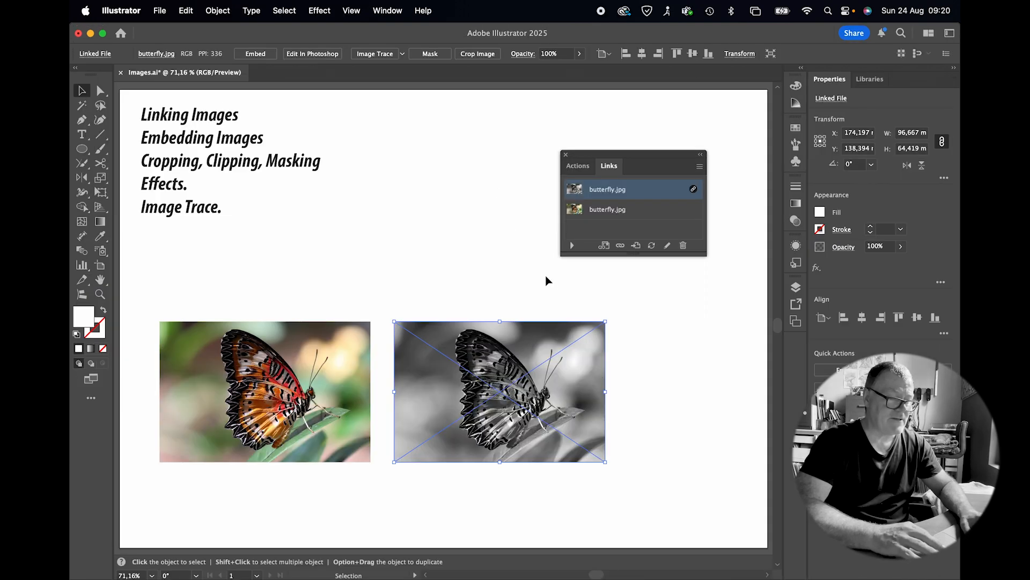
key(super+Tab)
key(super+Tab)
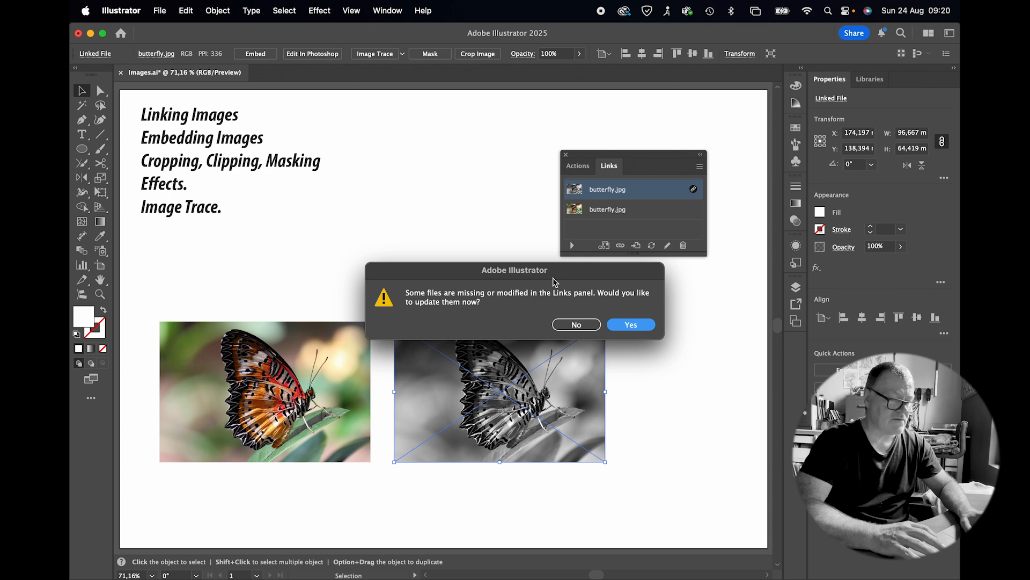
click(644, 325)
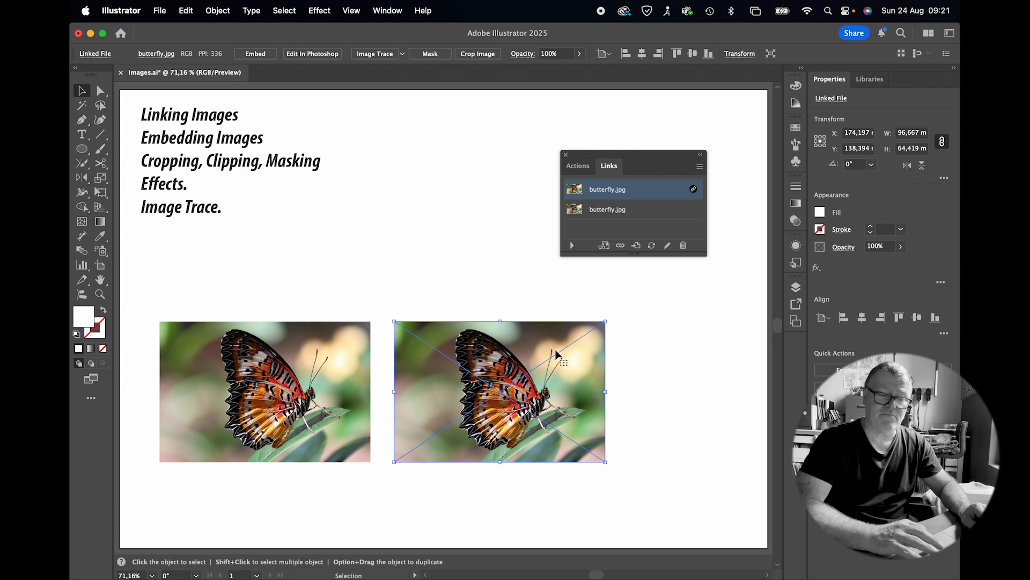
click(255, 54)
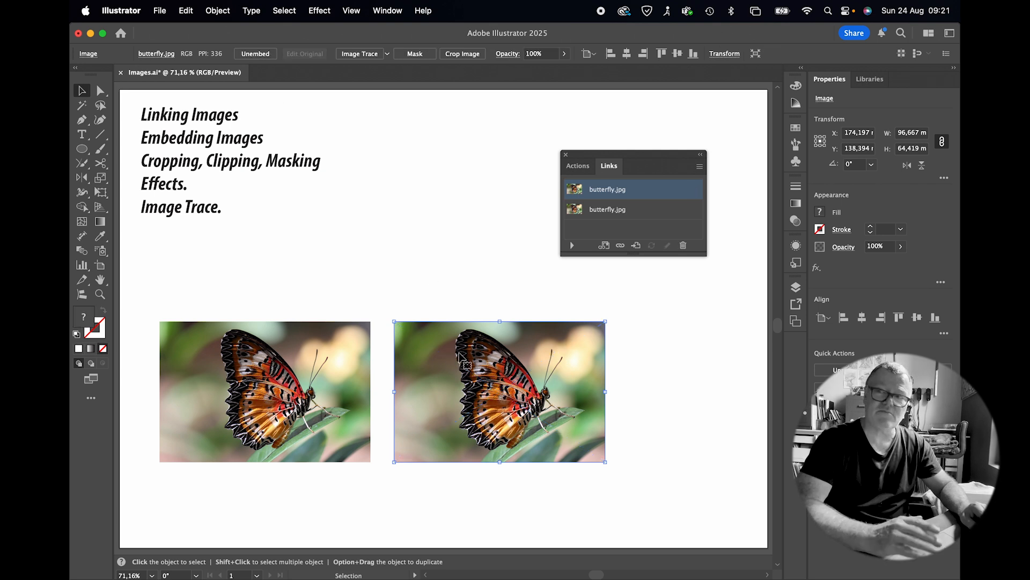
Step: Unembed the left butterfly image as butterfly.psd on the Desktop and re-embed it with layers converted to objects
click(333, 388)
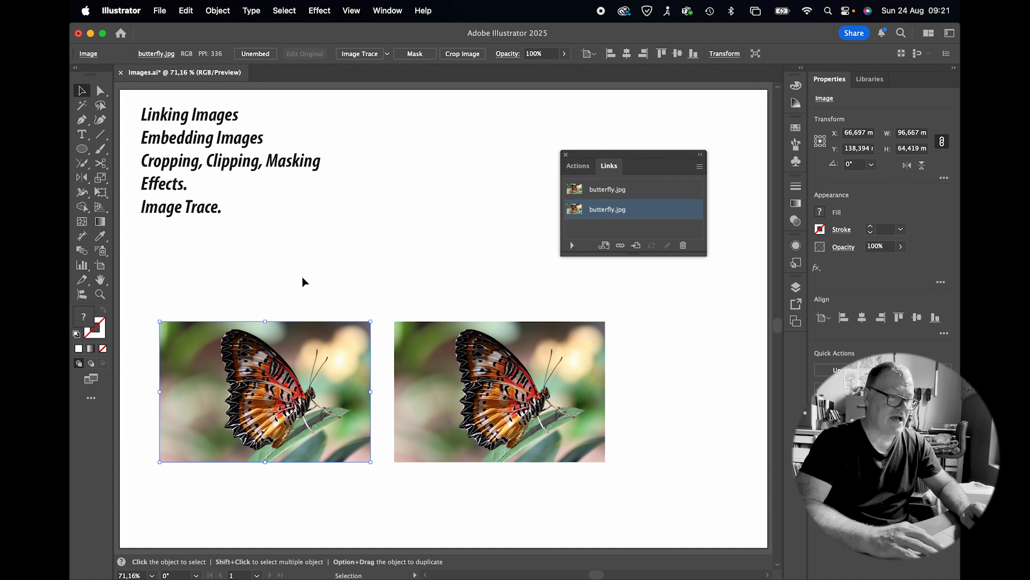
click(266, 55)
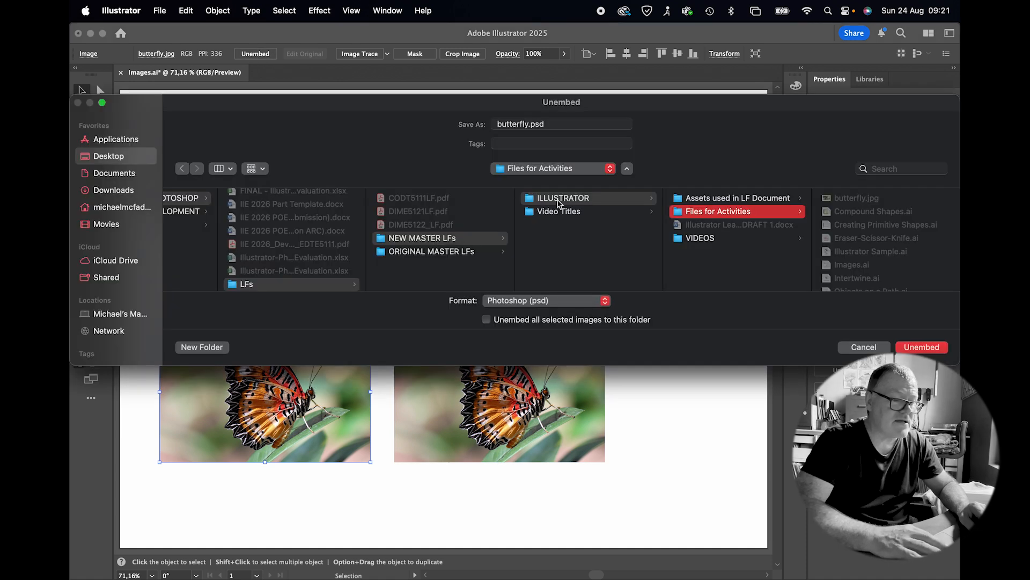
click(146, 156)
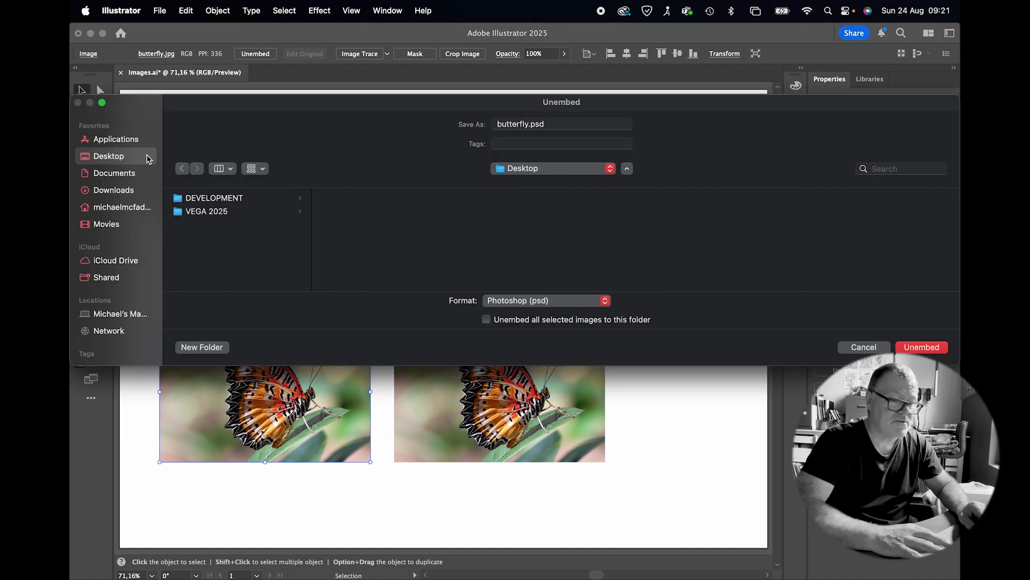
click(929, 348)
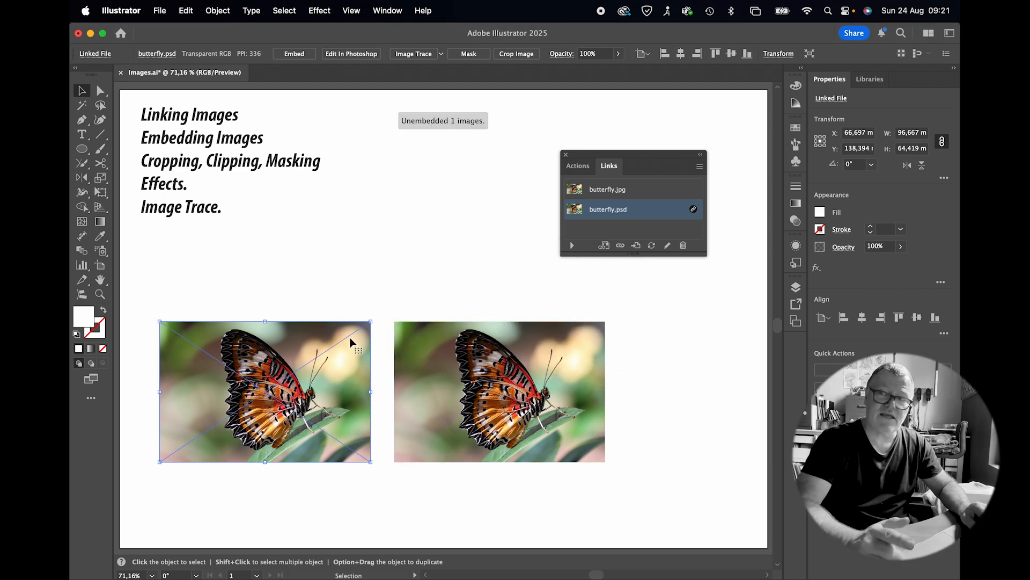
click(294, 54)
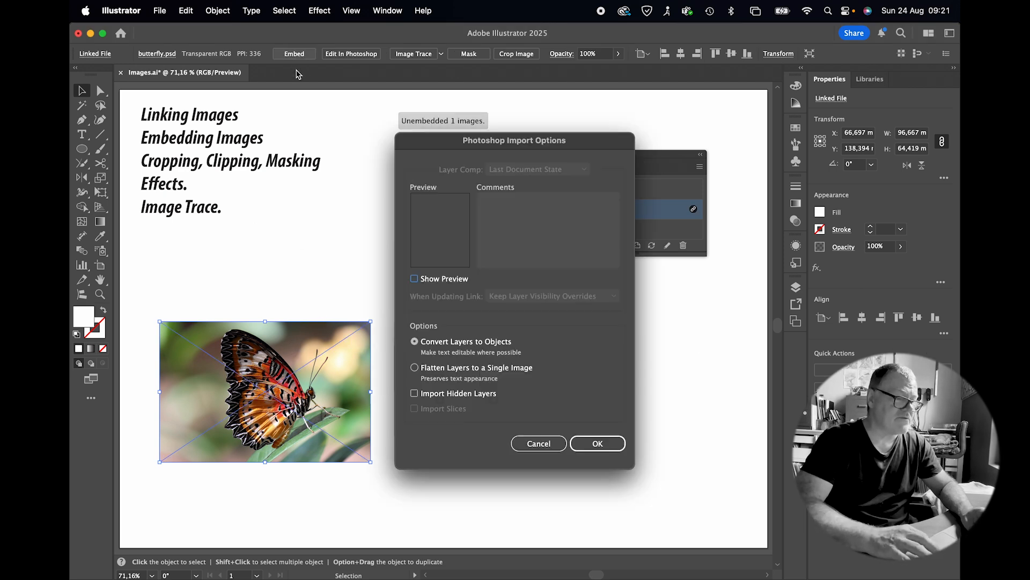
click(603, 445)
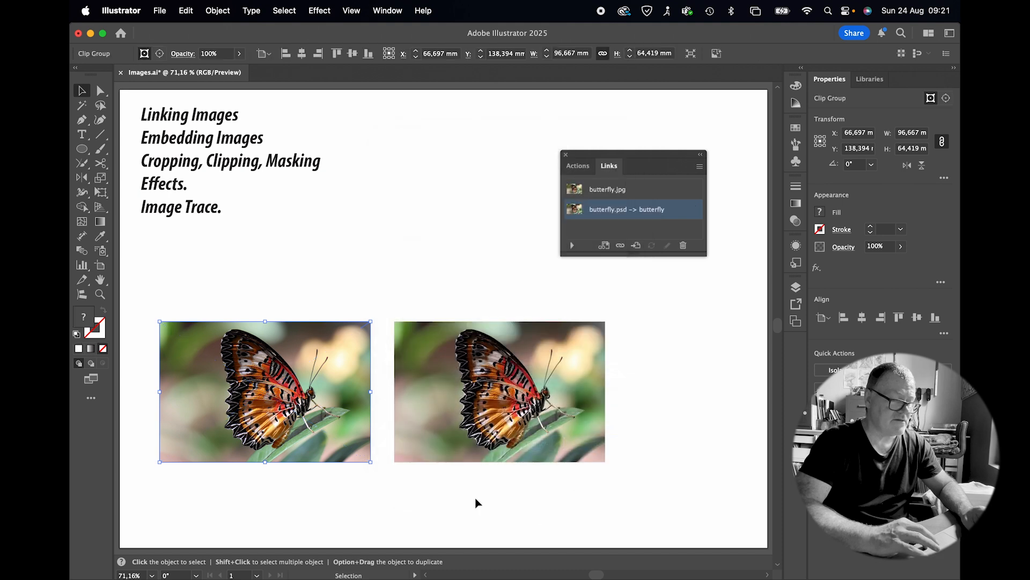
Step: Select each butterfly image in turn and delete the left one
click(474, 494)
click(479, 408)
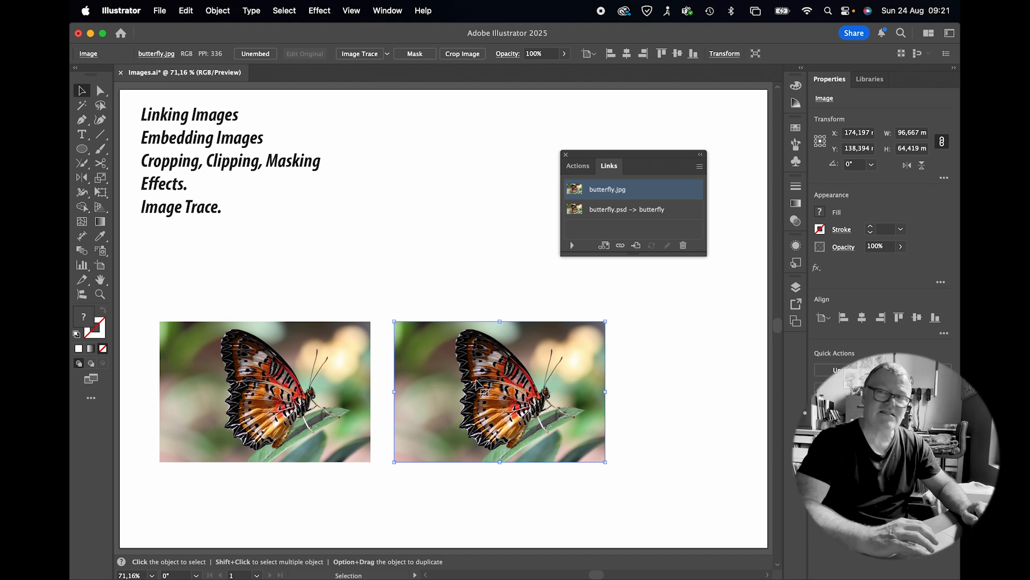
click(357, 382)
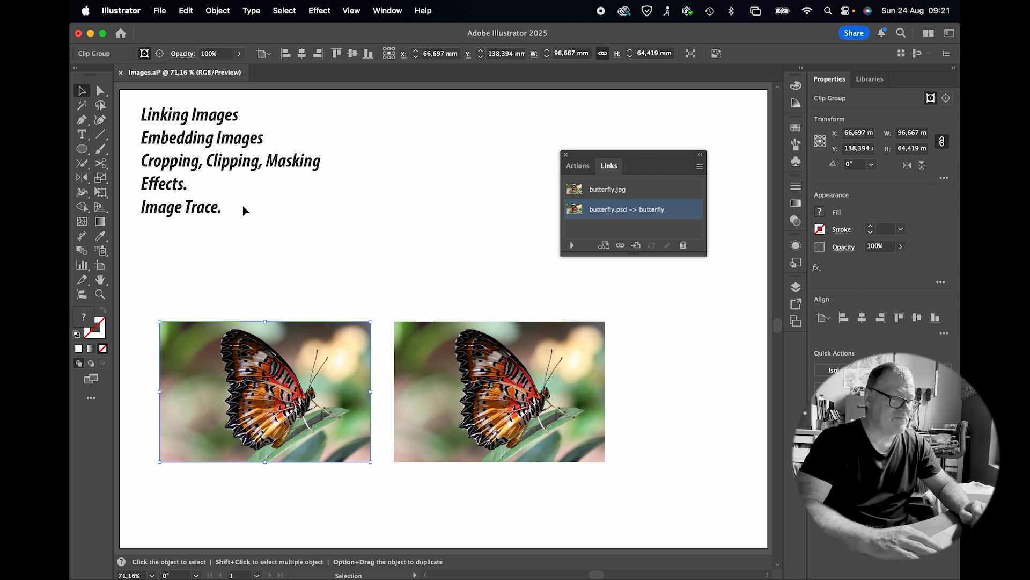
click(450, 391)
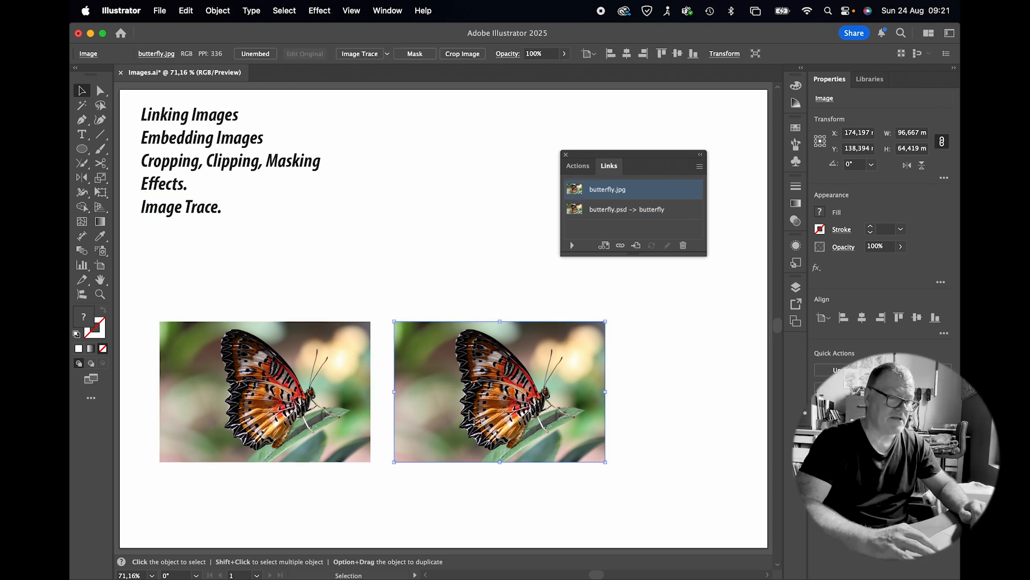
click(354, 382)
key(Delete)
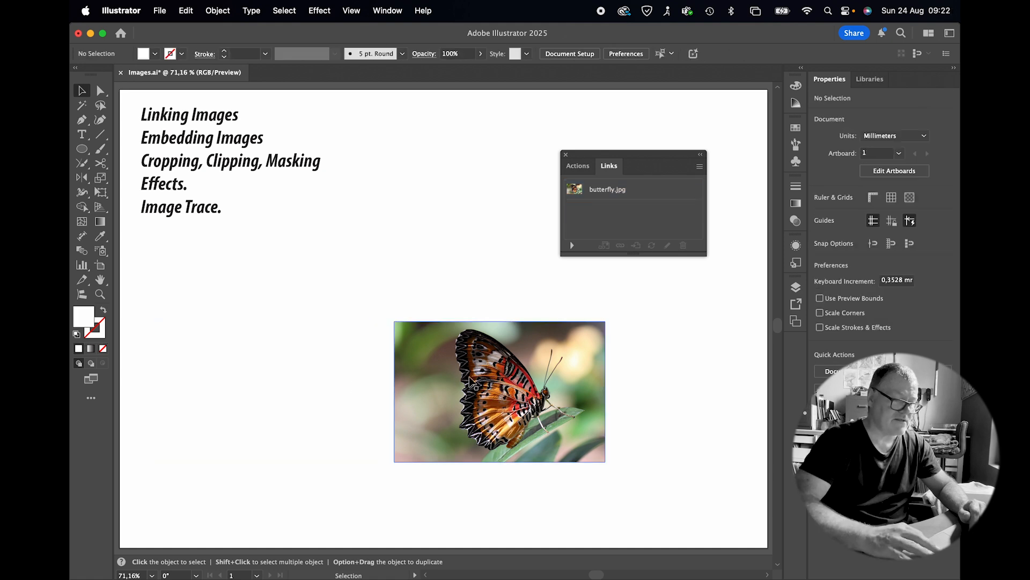
Step: Enlarge the remaining butterfly image to about 166 × 111 mm and reposition it on the artboard
click(471, 380)
drag(605, 459, 680, 509)
drag(527, 442, 479, 435)
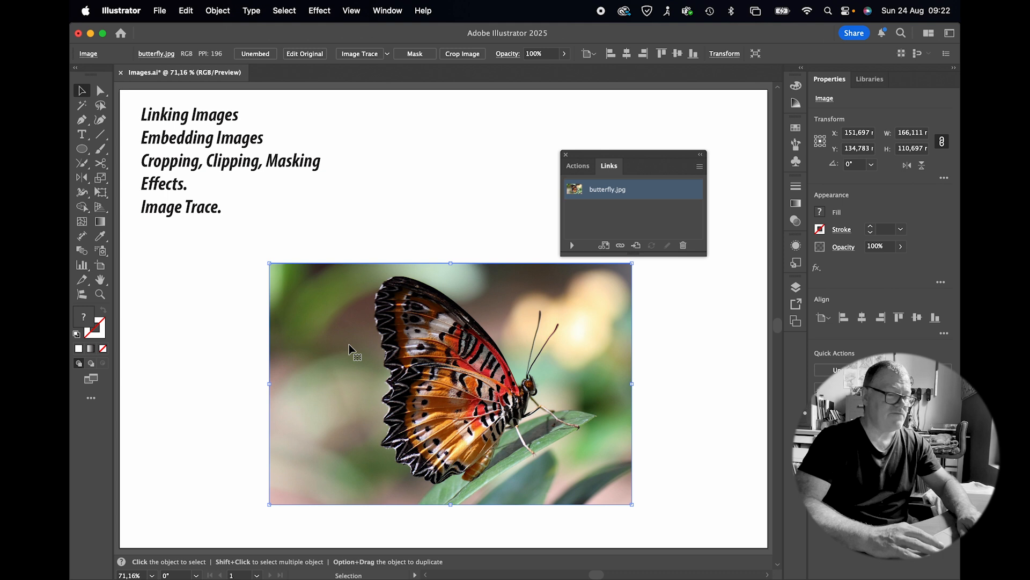
Step: Mask the image and shrink the mask edges to about 94 × 102 mm around the butterfly
click(416, 54)
drag(632, 383, 575, 383)
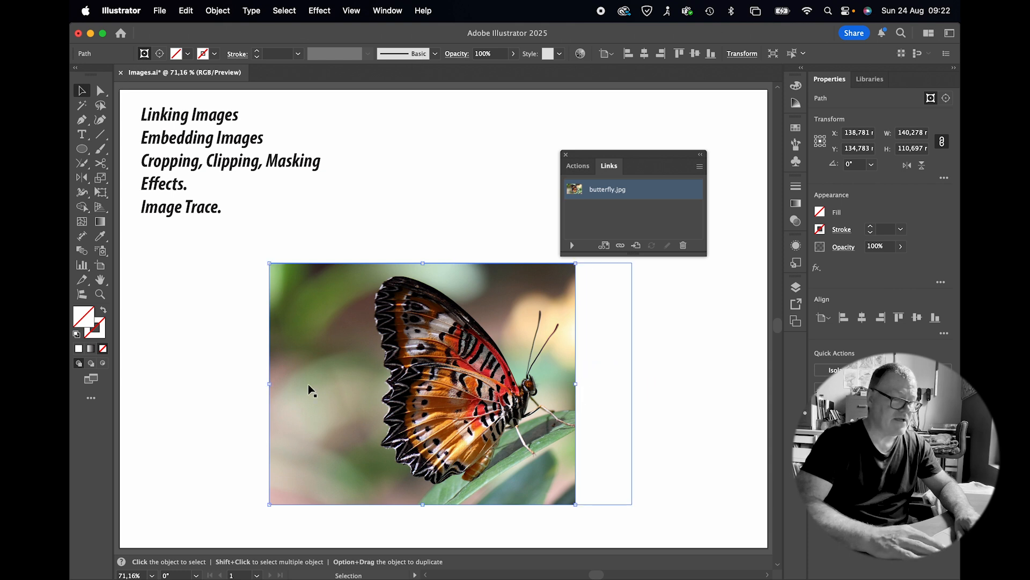
drag(269, 384, 369, 384)
drag(473, 504, 472, 486)
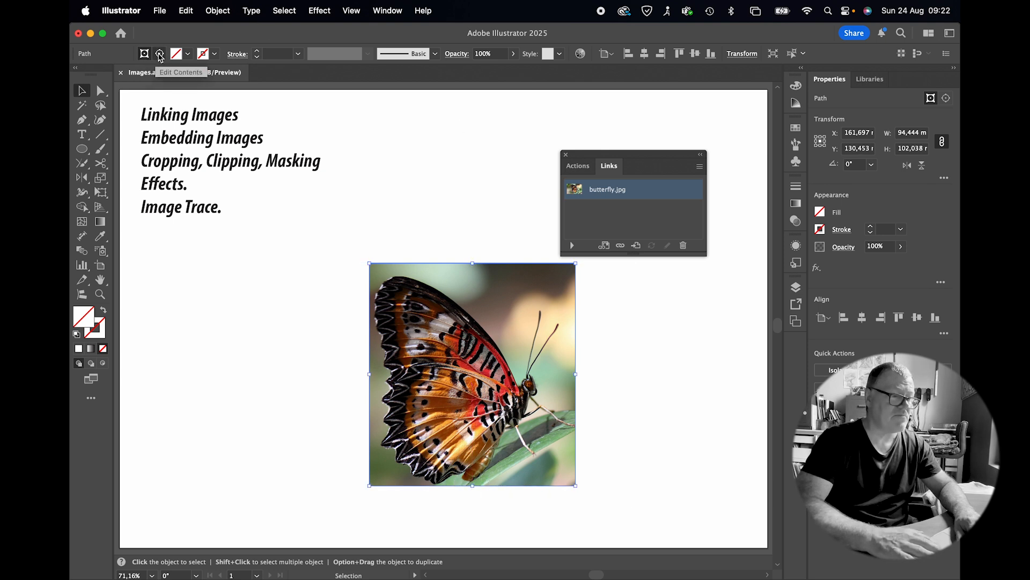
Step: Shift the butterfly image inside the mask and adjust the mask path
click(161, 57)
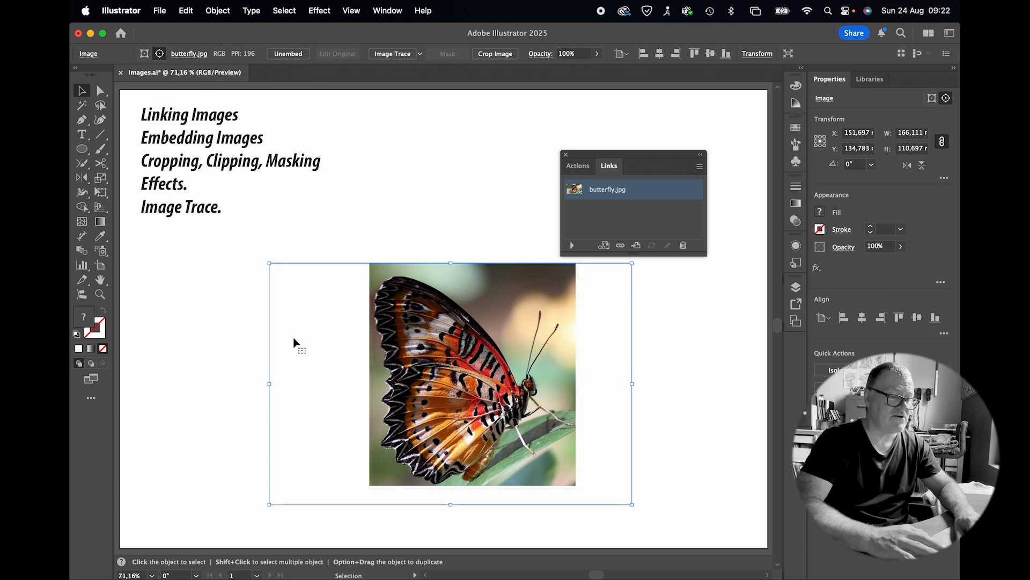
drag(310, 350, 339, 352)
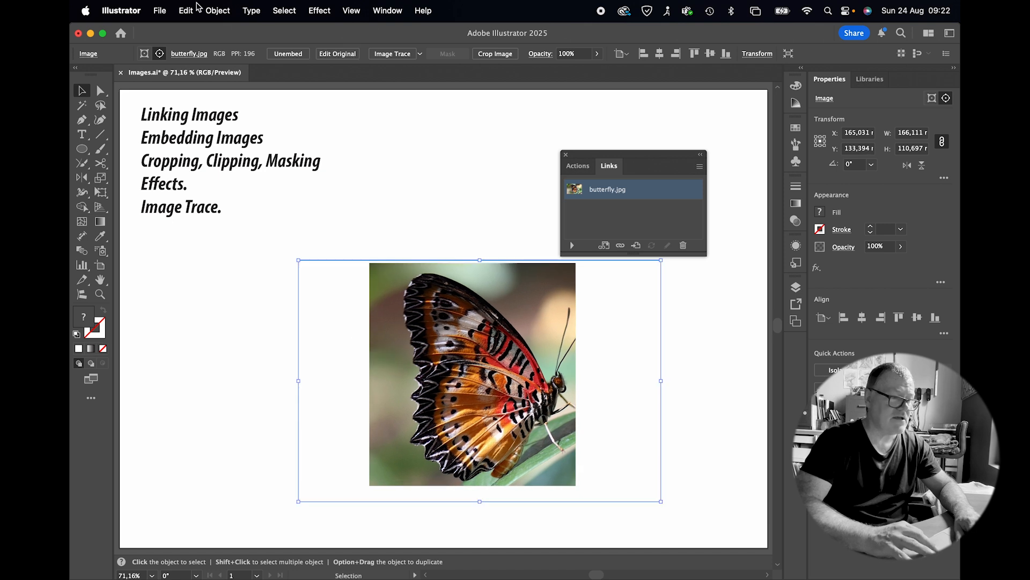
click(144, 53)
mouse_move(434, 360)
mouse_down()
mouse_move(419, 394)
mouse_move(423, 353)
mouse_up()
Step: Undo the mask and its adjustments on the butterfly image
key(a)
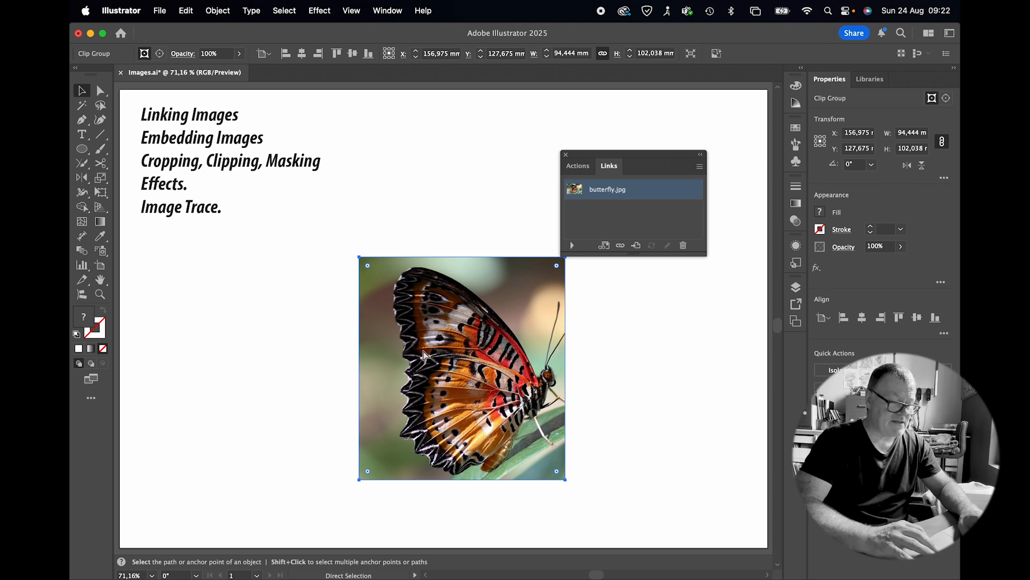
key(super+z)
click(424, 352)
key(super+z)
key(super+z)
key(super+z)
key(super+z)
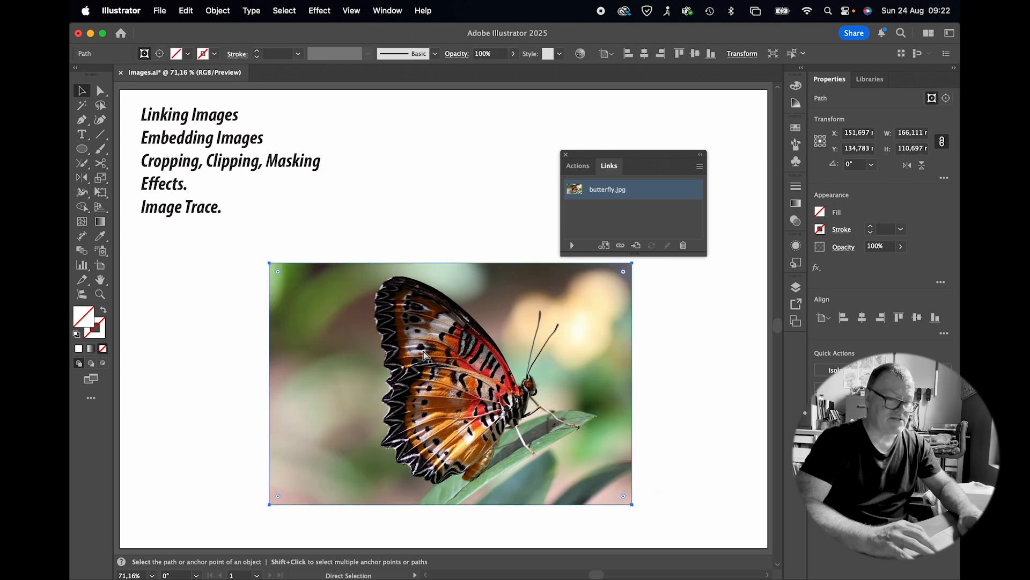
Step: Crop the butterfly image to about 108 × 102 mm around the butterfly
key(v)
click(471, 236)
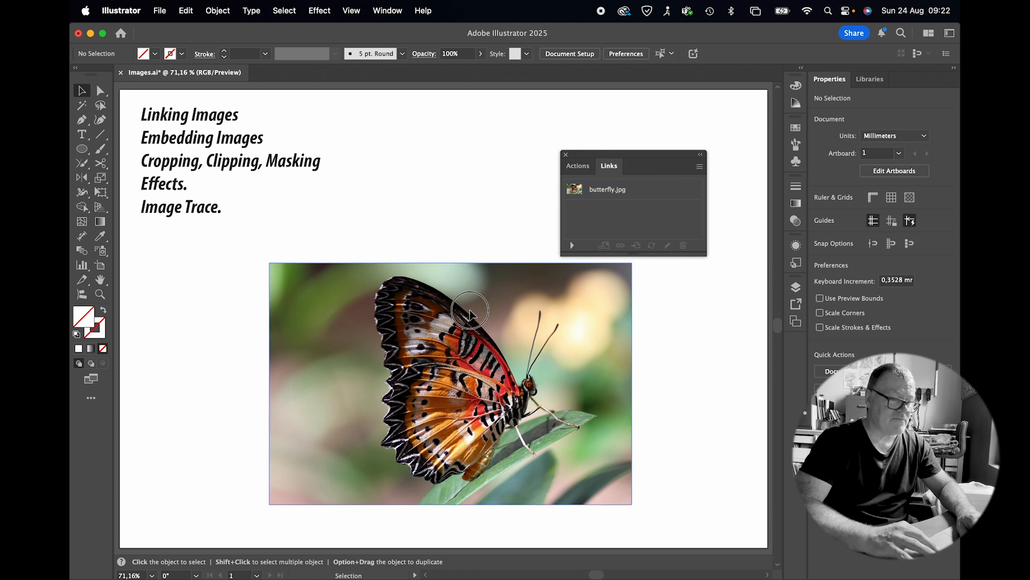
click(471, 314)
key(a)
click(471, 315)
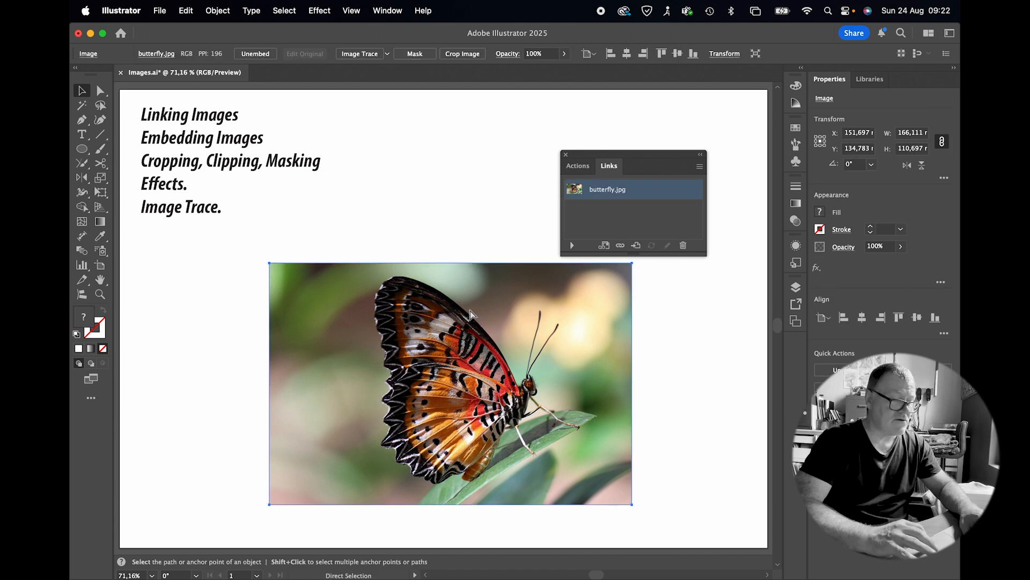
key(v)
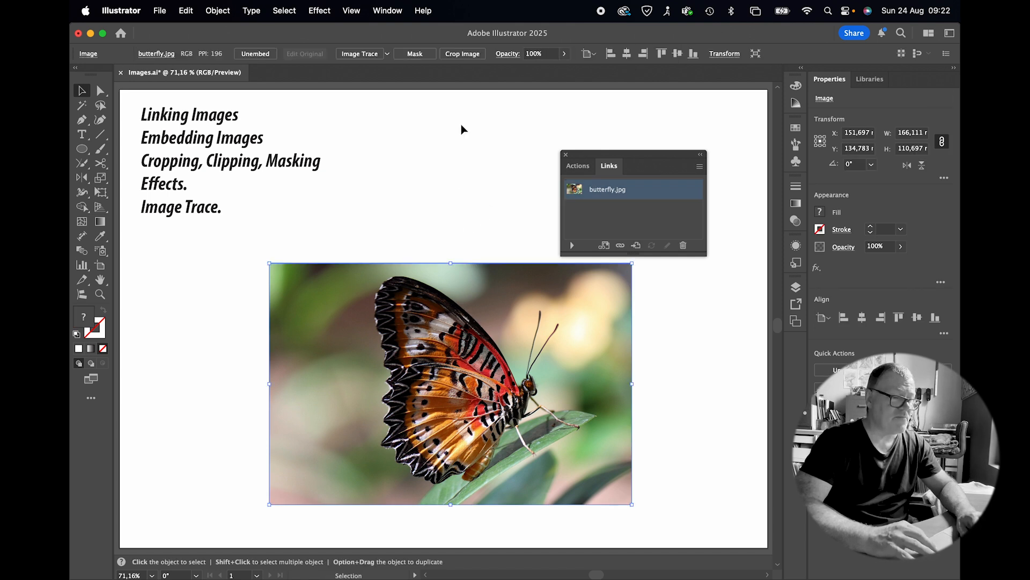
click(463, 53)
drag(470, 263, 472, 270)
drag(630, 388, 593, 390)
drag(456, 506, 456, 494)
drag(313, 378, 357, 378)
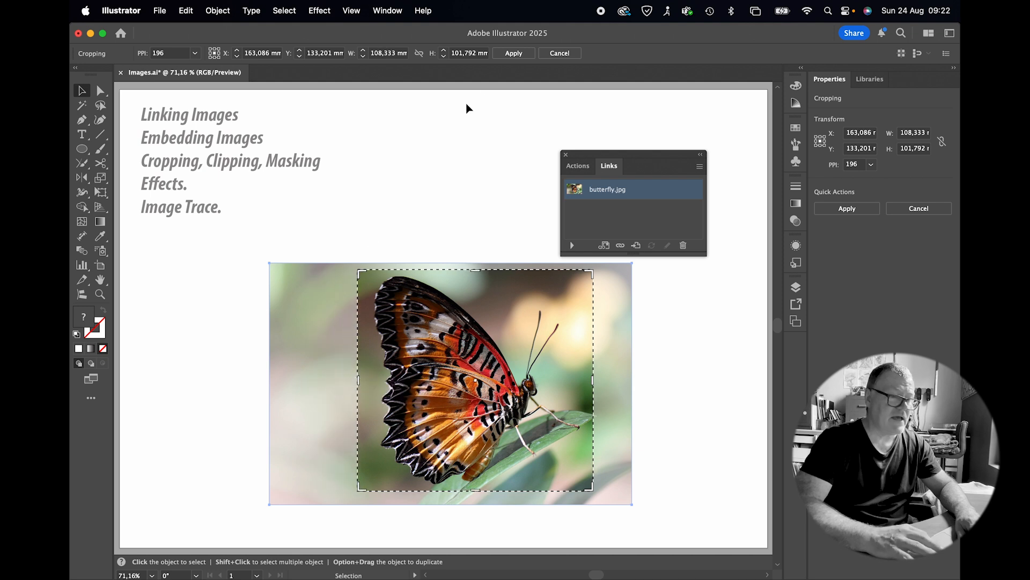
click(510, 54)
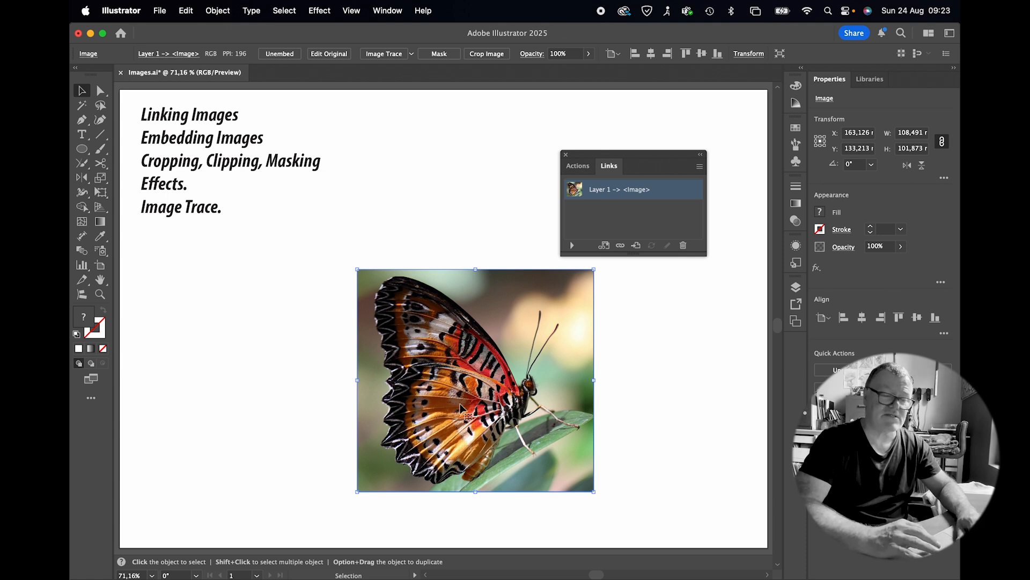
Step: Shift the cropped image slightly left and draw a circle about 93 mm across over the butterfly
drag(426, 375, 395, 371)
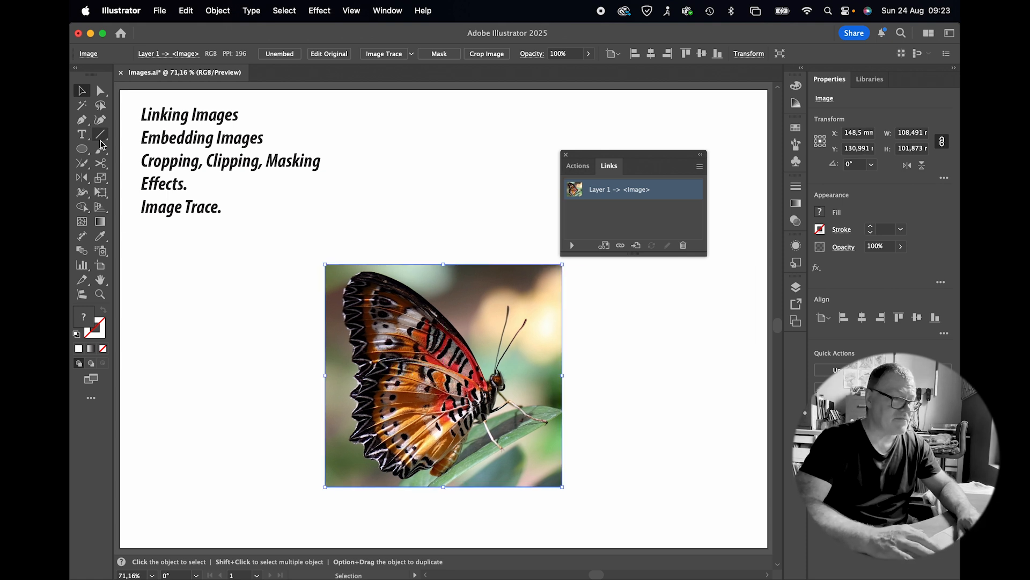
click(82, 150)
click(83, 152)
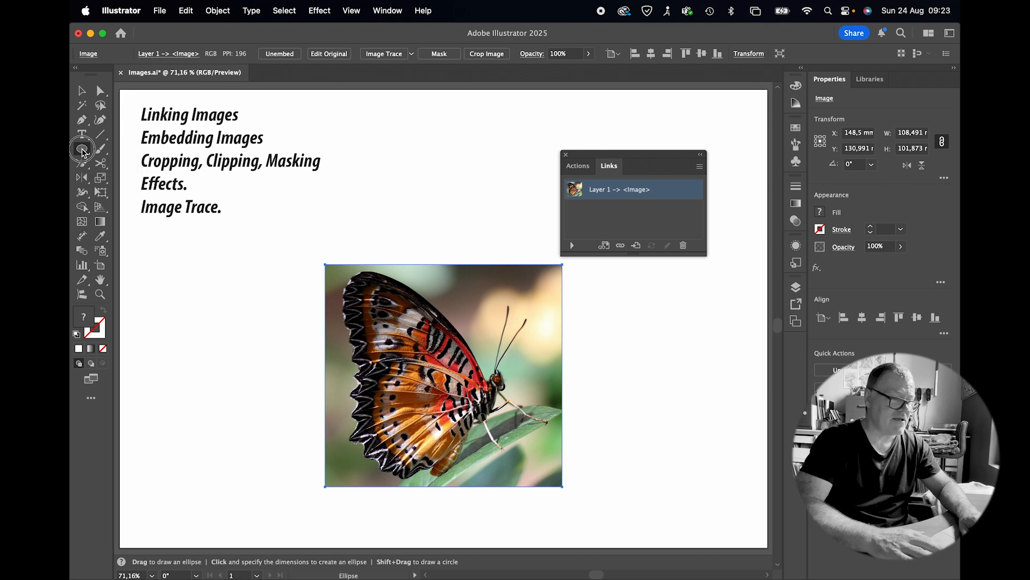
click(82, 151)
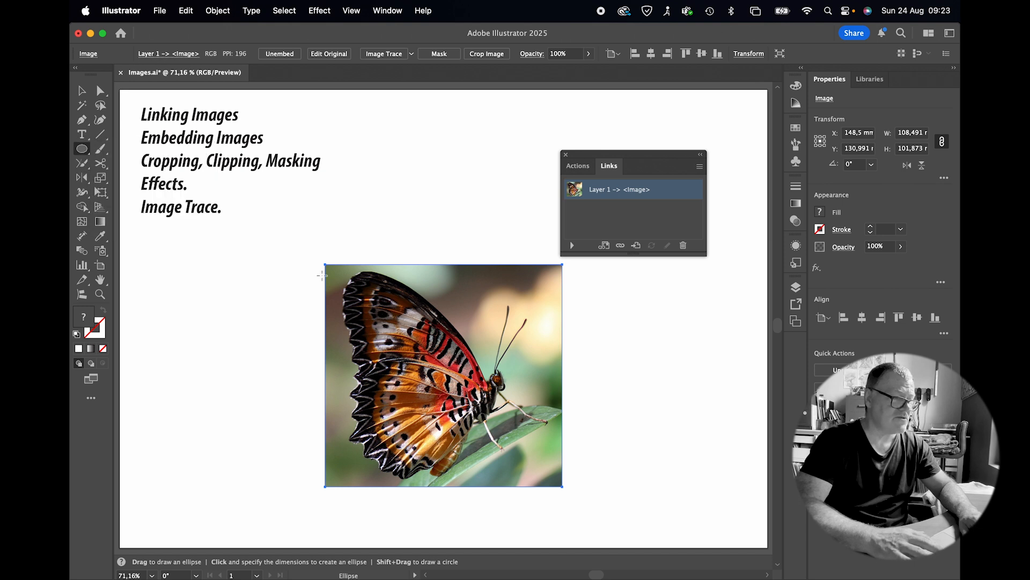
drag(346, 275, 548, 470)
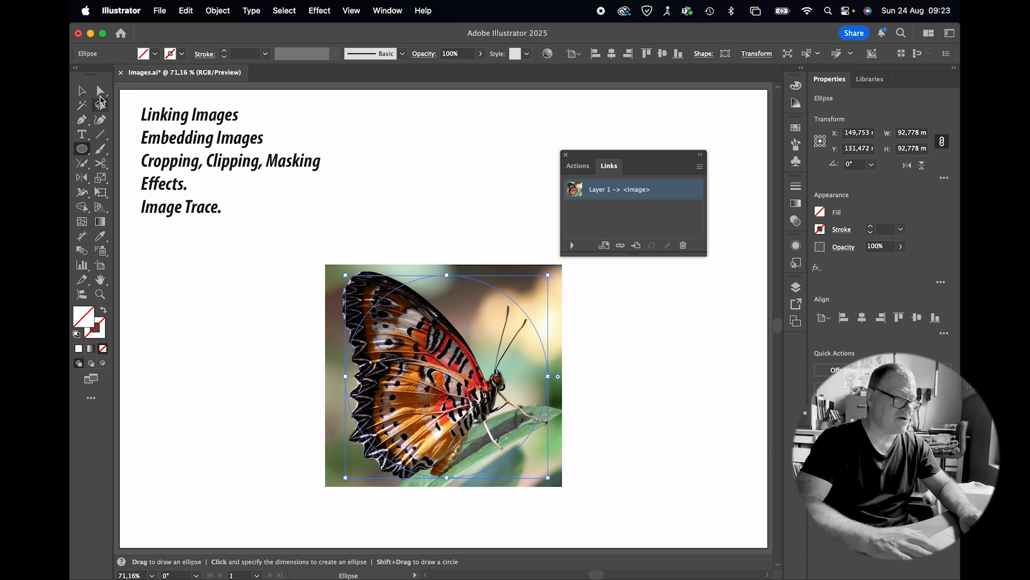
Step: Try a clipping mask of the image with the circle and undo it
click(81, 90)
drag(471, 242, 429, 330)
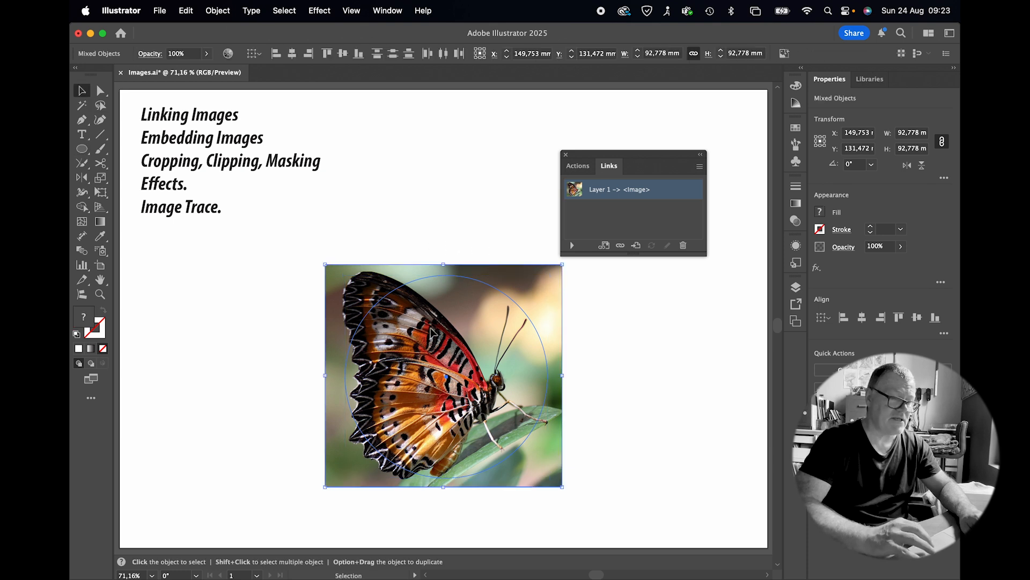
right_click(430, 331)
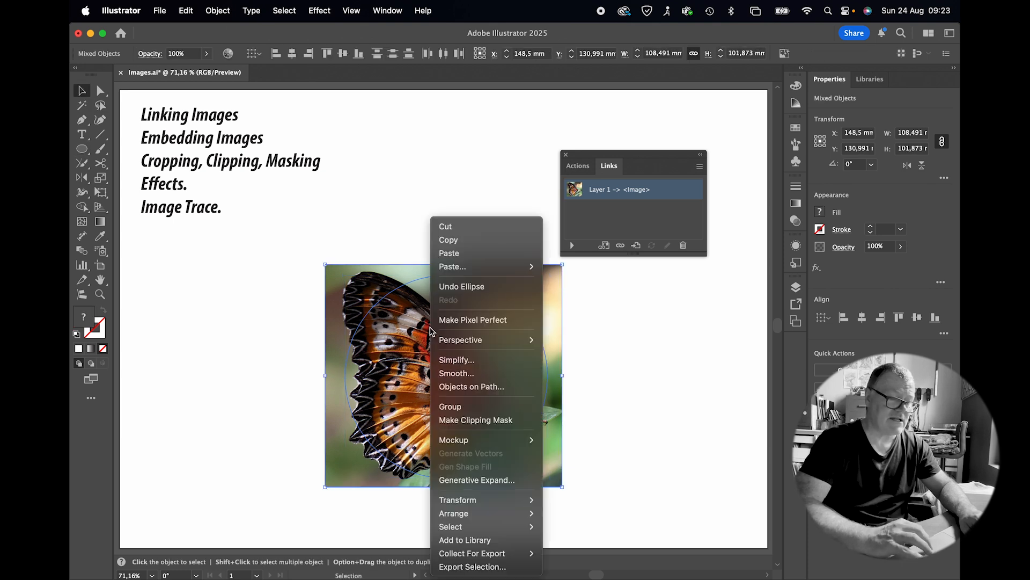
click(494, 421)
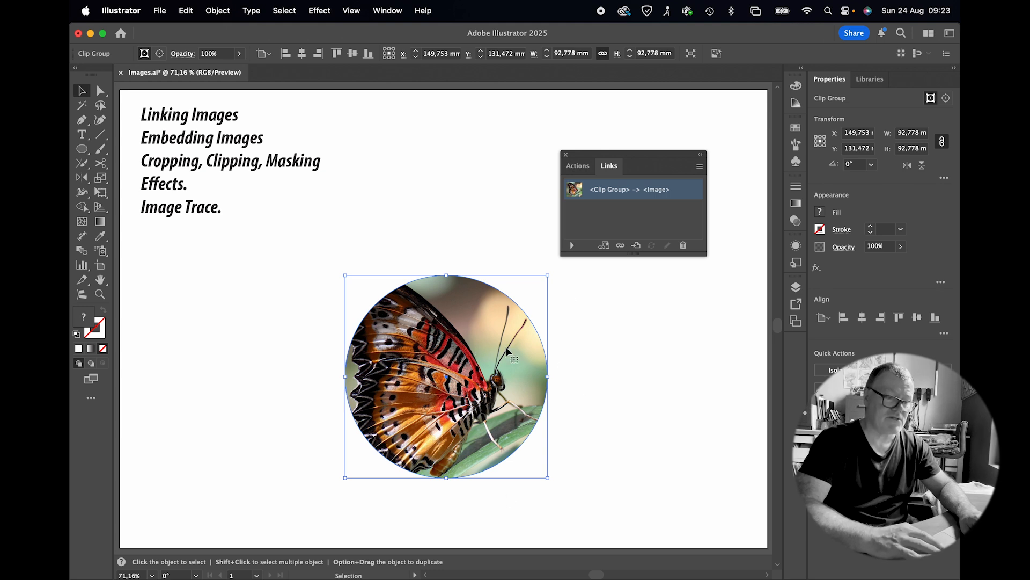
key(super+z)
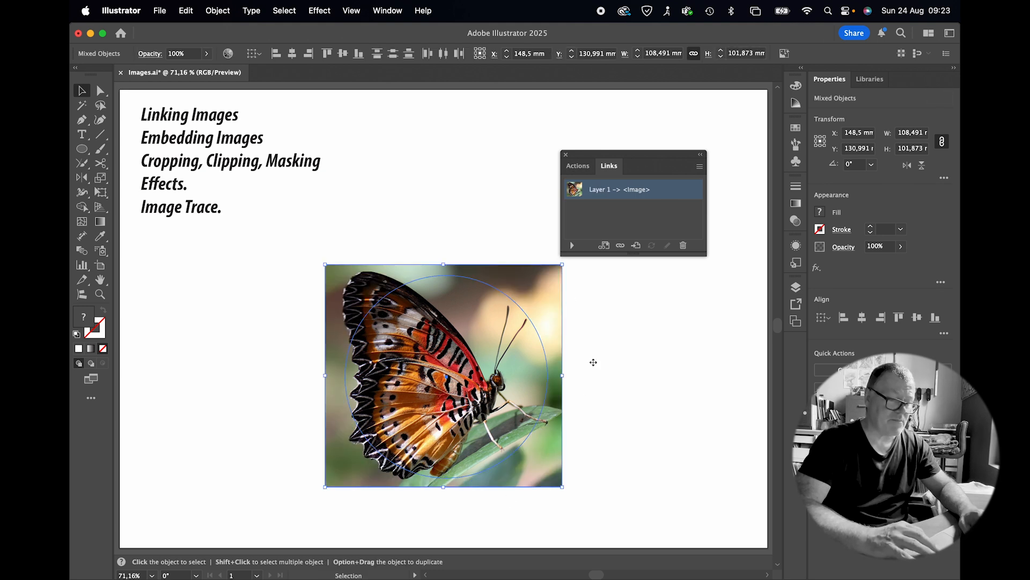
Step: Shrink the circle to about 45 mm and move it over the butterfly's lower right
click(596, 364)
click(536, 329)
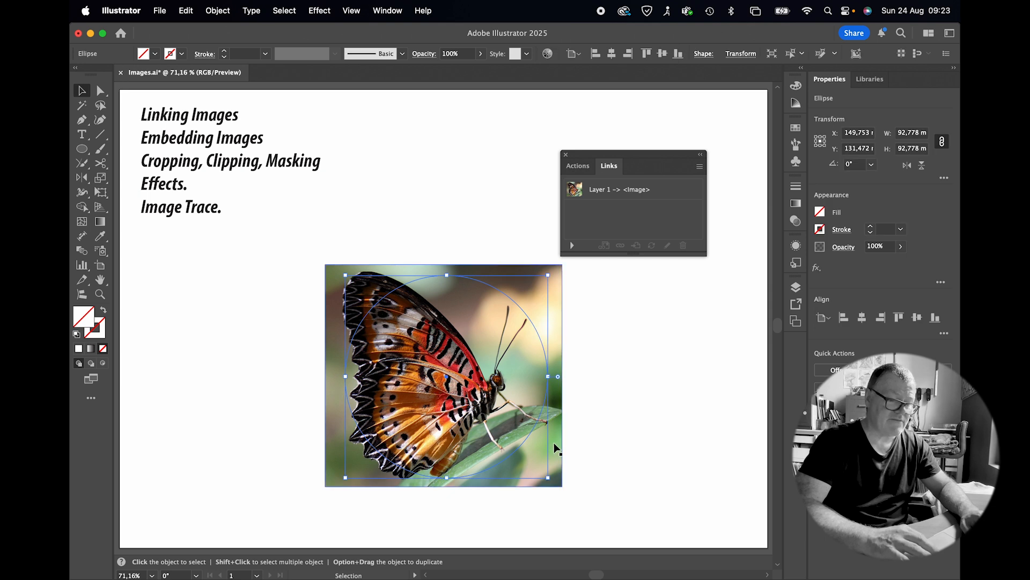
drag(548, 476, 432, 380)
drag(395, 325, 485, 412)
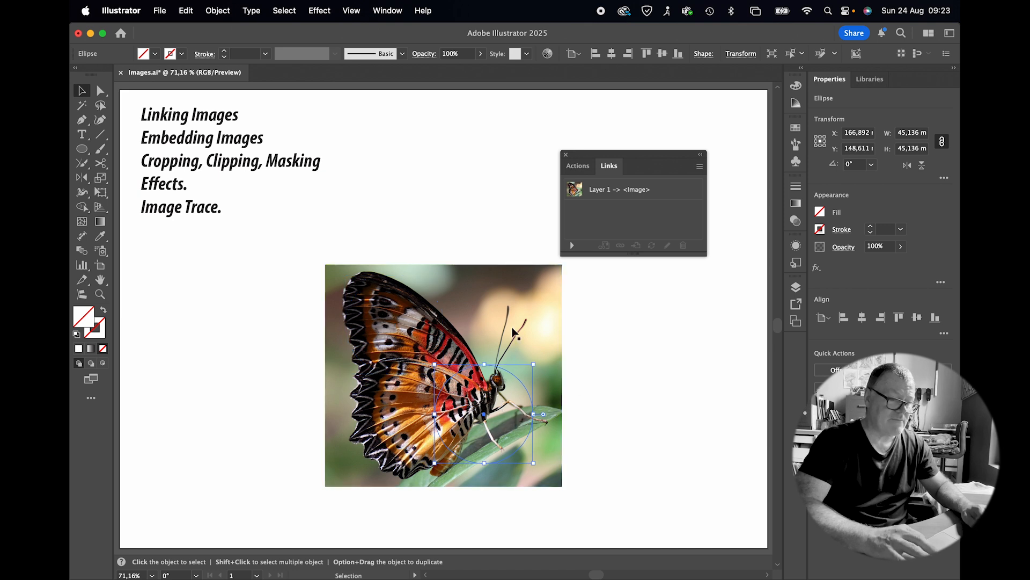
Step: Duplicate the small circle toward the upper left and apply the default white fill and black stroke
shift+click(443, 325)
key(d)
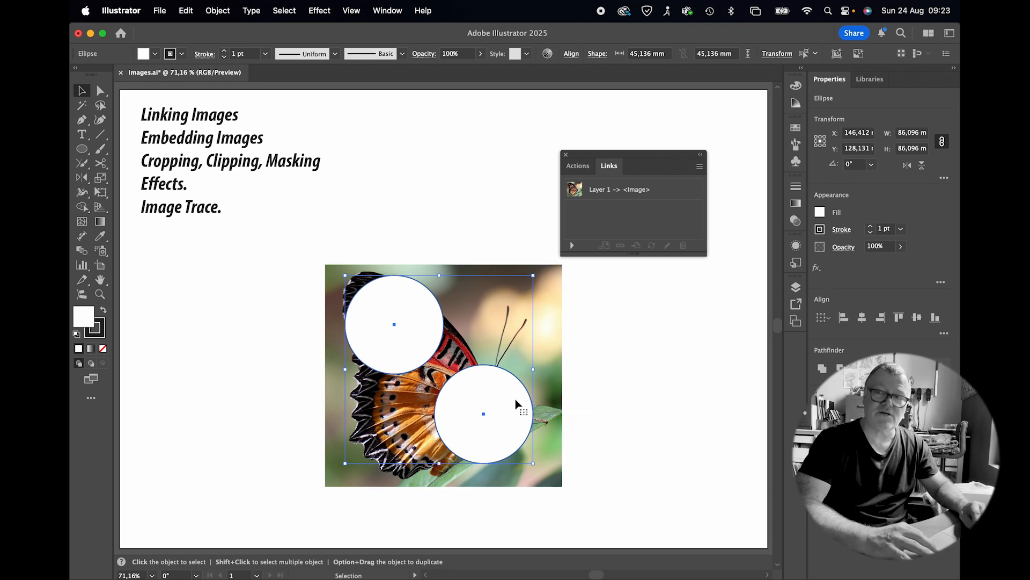
Step: Combine the two circles into a compound path
click(615, 382)
click(482, 426)
shift+click(404, 338)
click(220, 10)
scroll(317, 539, down, 3)
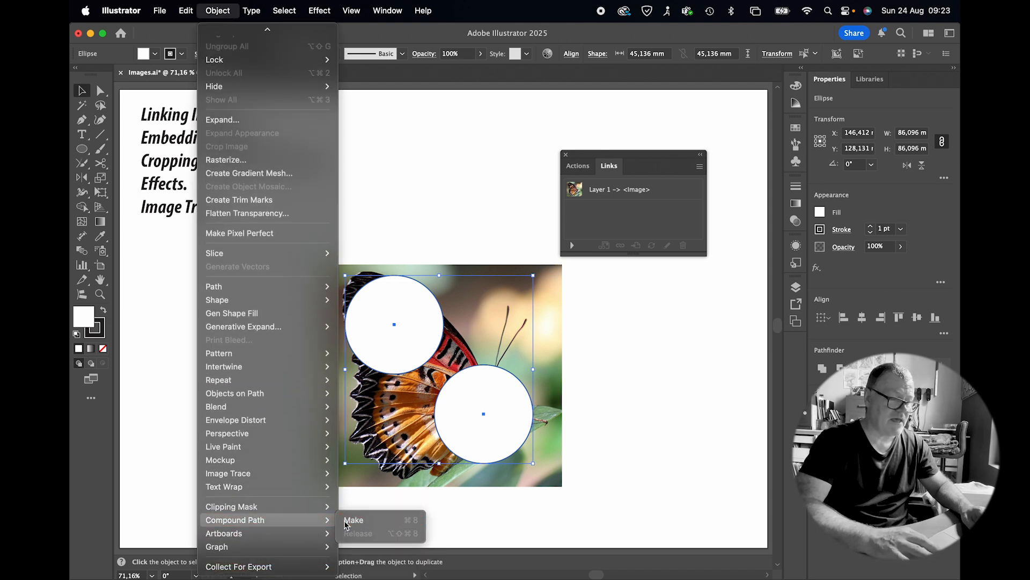
click(349, 519)
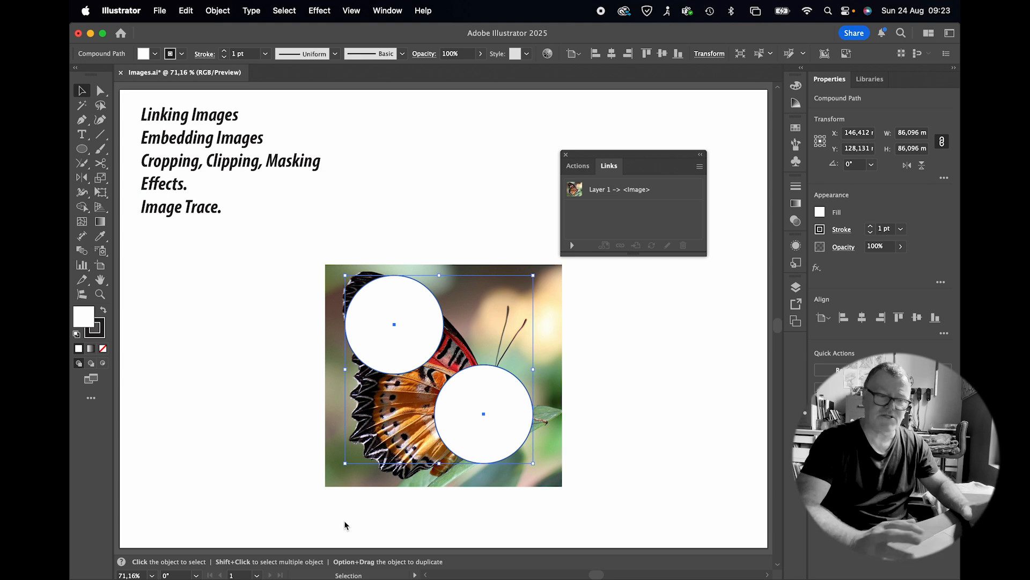
Step: Make a clipping mask of the image with the two-circle compound path and undo it
shift+click(545, 365)
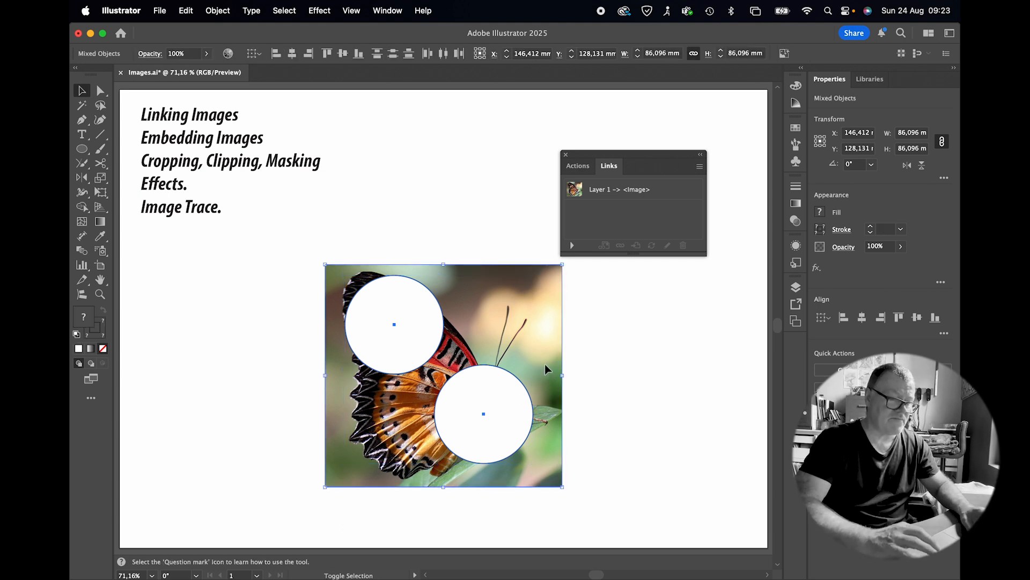
right_click(545, 365)
click(558, 419)
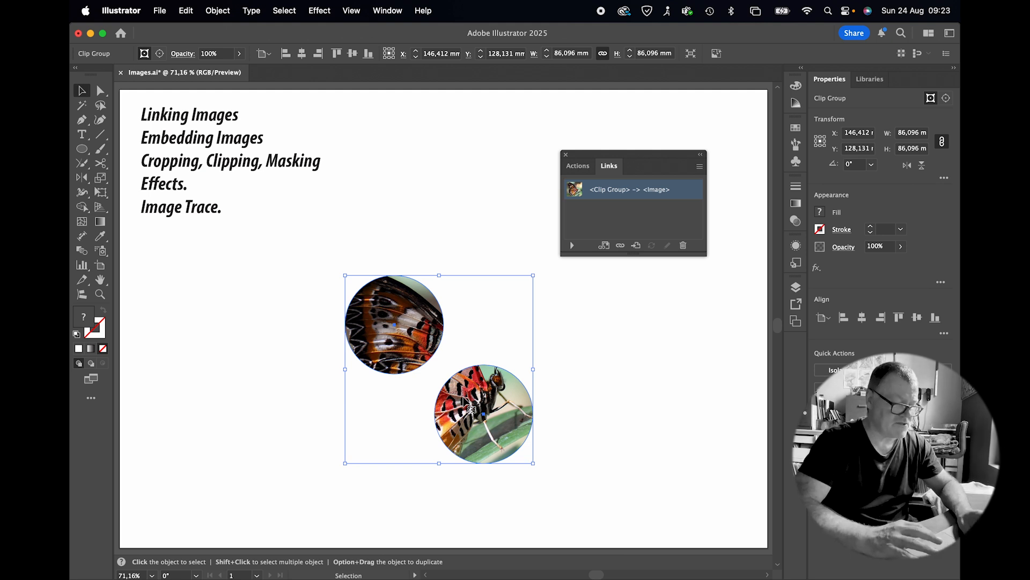
key(super+z)
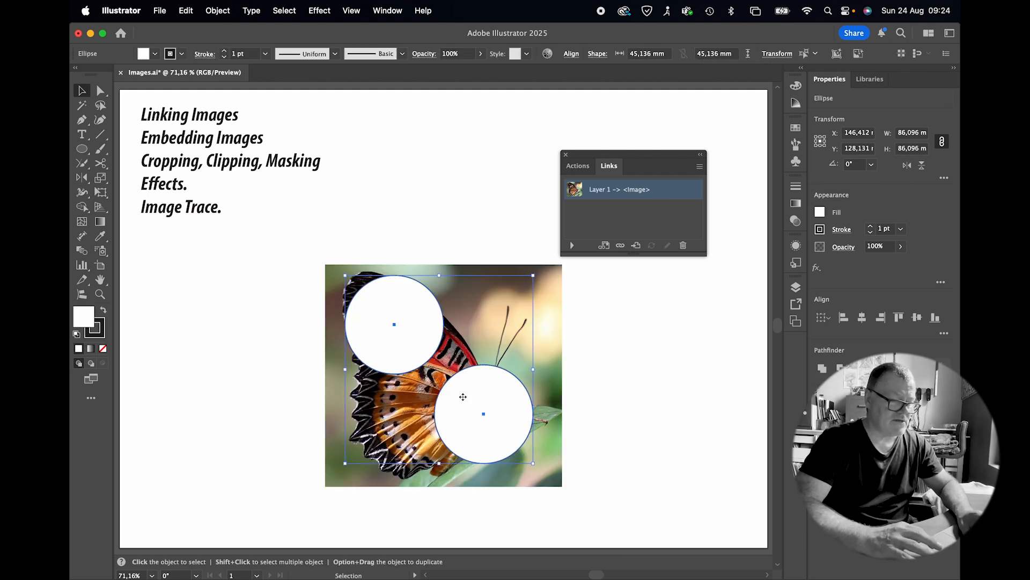
Step: Delete both circles from the butterfly image
click(624, 409)
click(471, 410)
key(Delete)
click(398, 336)
key(Delete)
Step: Apply a Pixelate Color Halftone effect to the image with max radius 15 and all four channel angles at 100
click(406, 323)
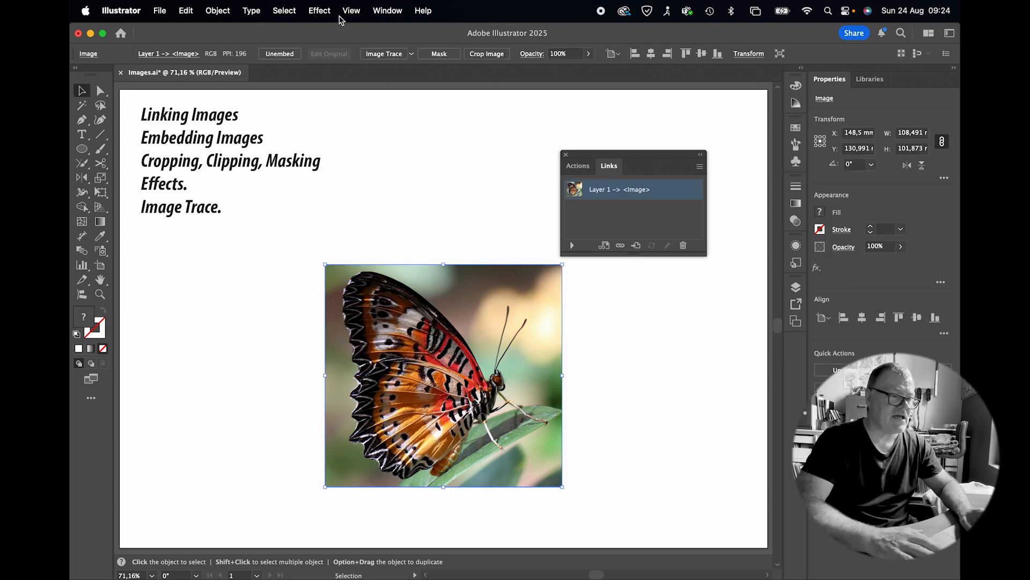
click(321, 12)
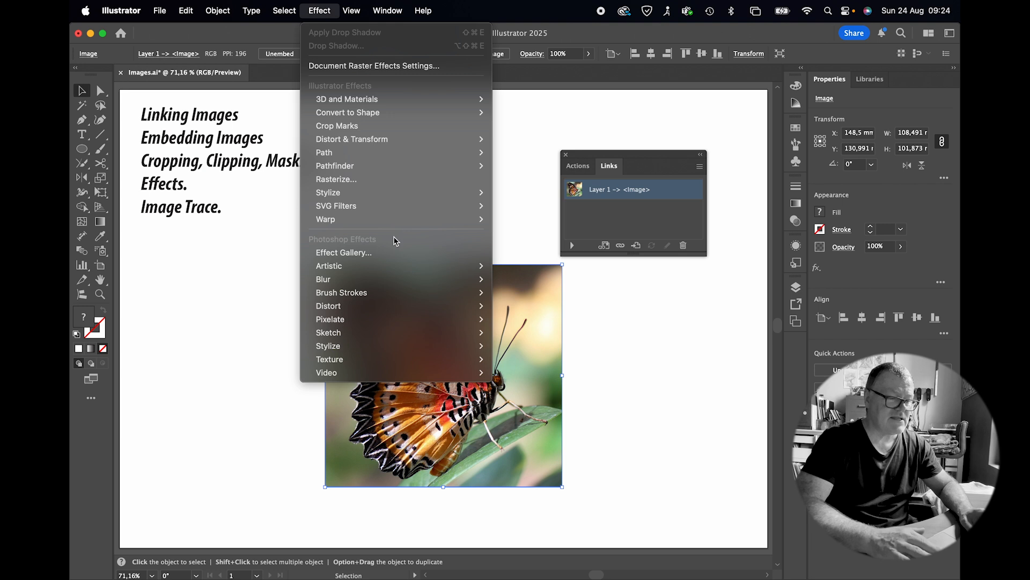
mouse_move(394, 266)
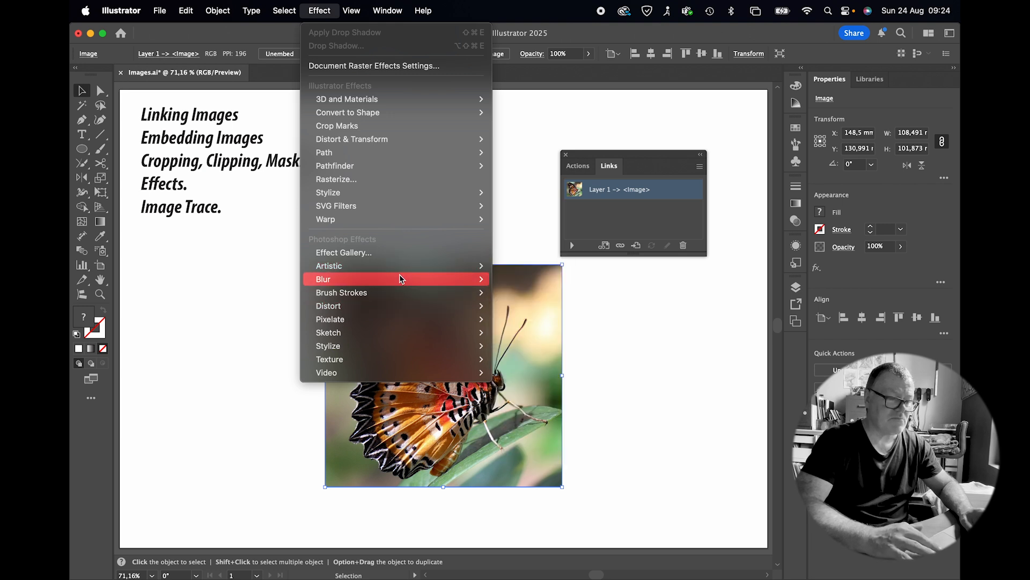
mouse_move(402, 320)
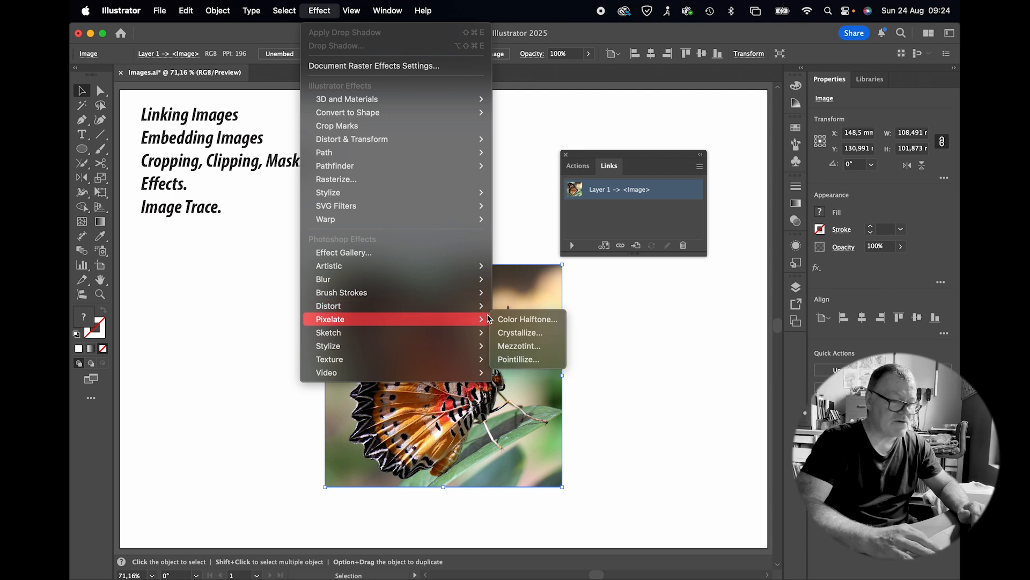
click(509, 320)
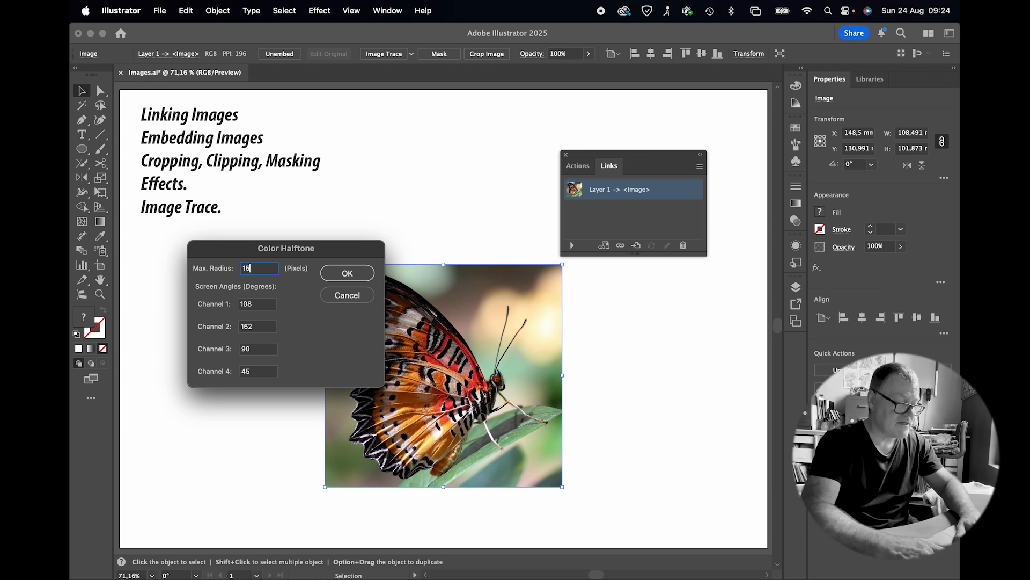
text(100)
key(Tab)
text(1)
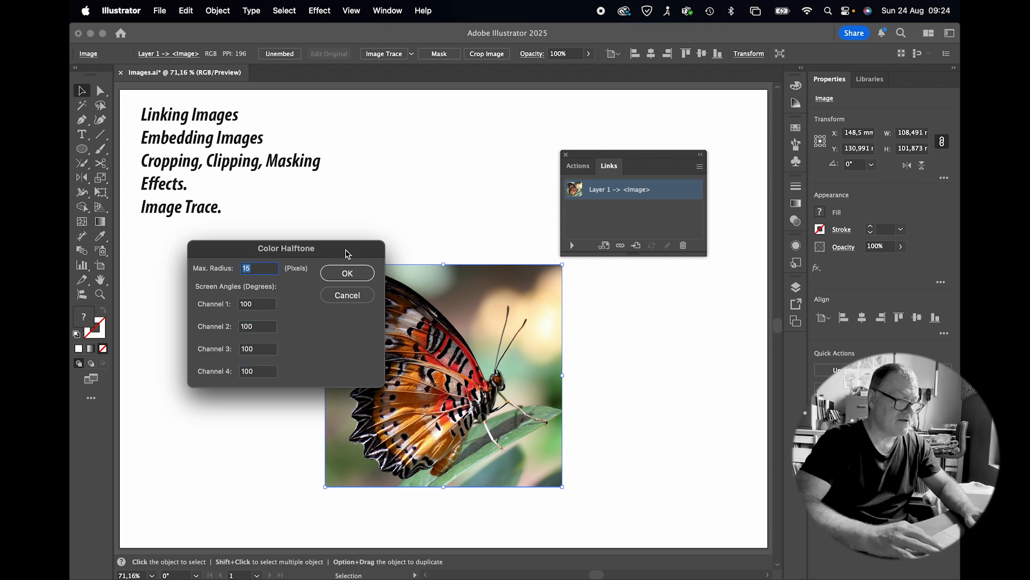
click(338, 278)
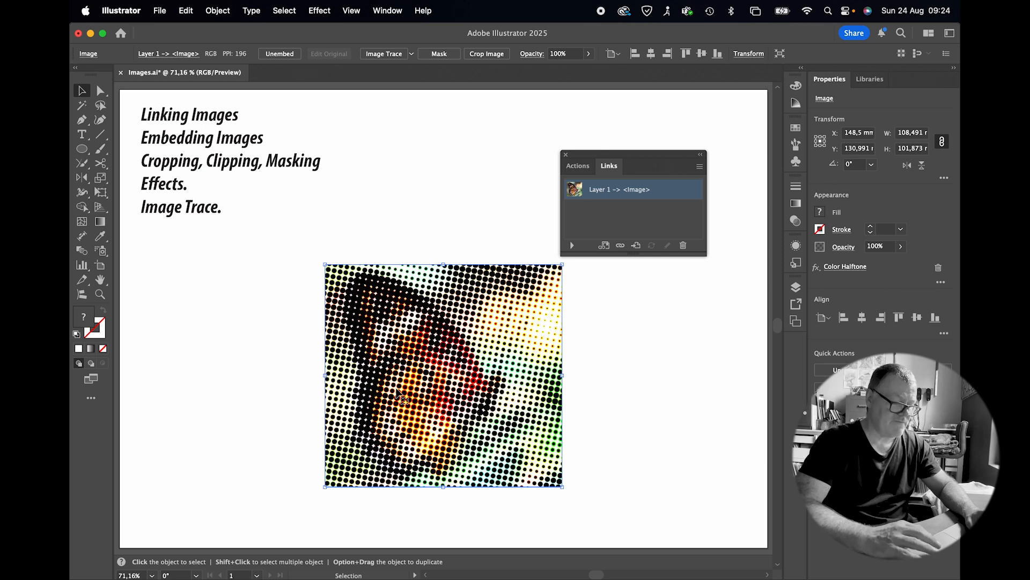
Step: Toggle the Color Halftone effect's visibility in the image's appearance so the original image shows
click(795, 246)
click(648, 290)
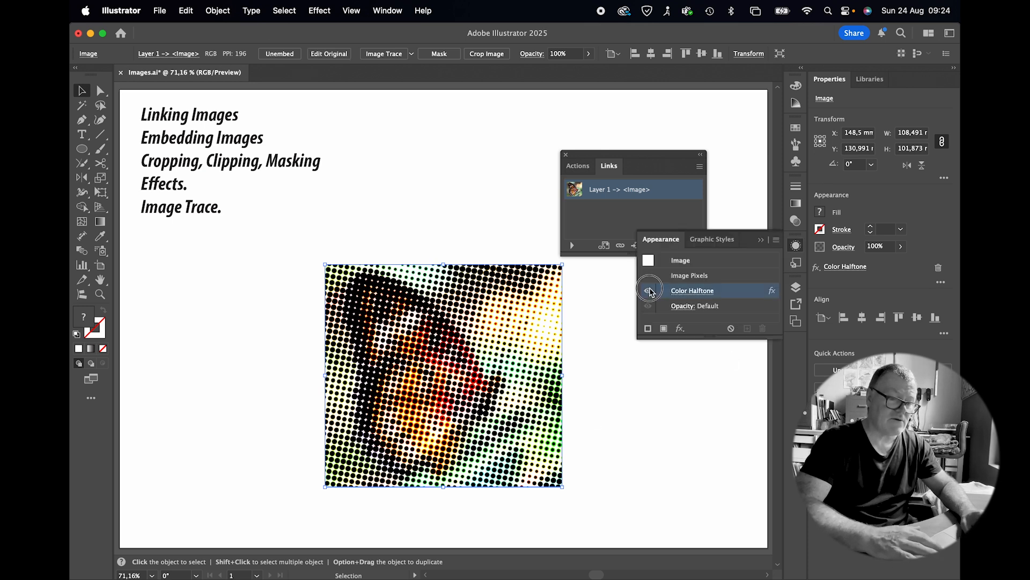
click(648, 291)
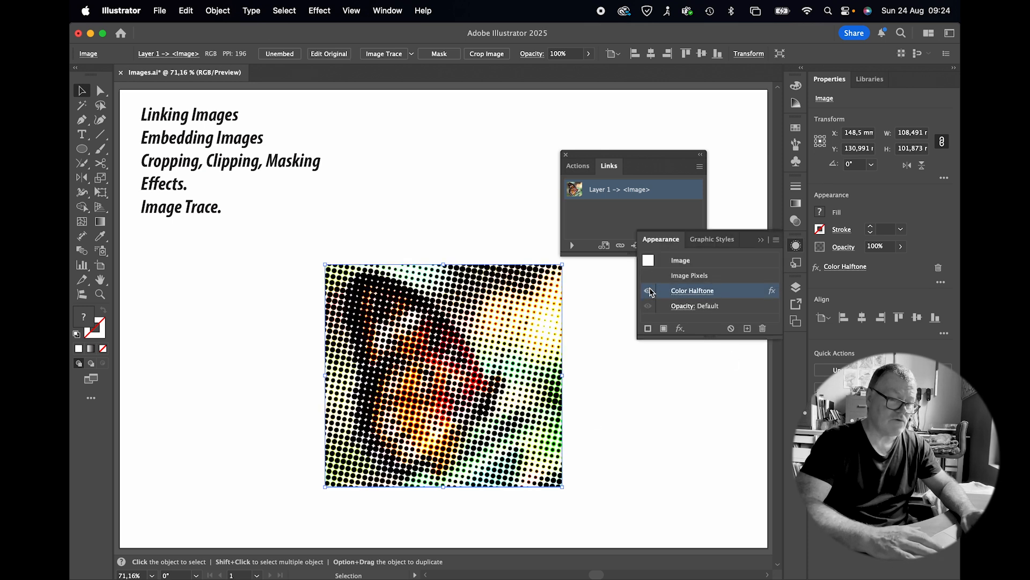
click(761, 240)
key(super+z)
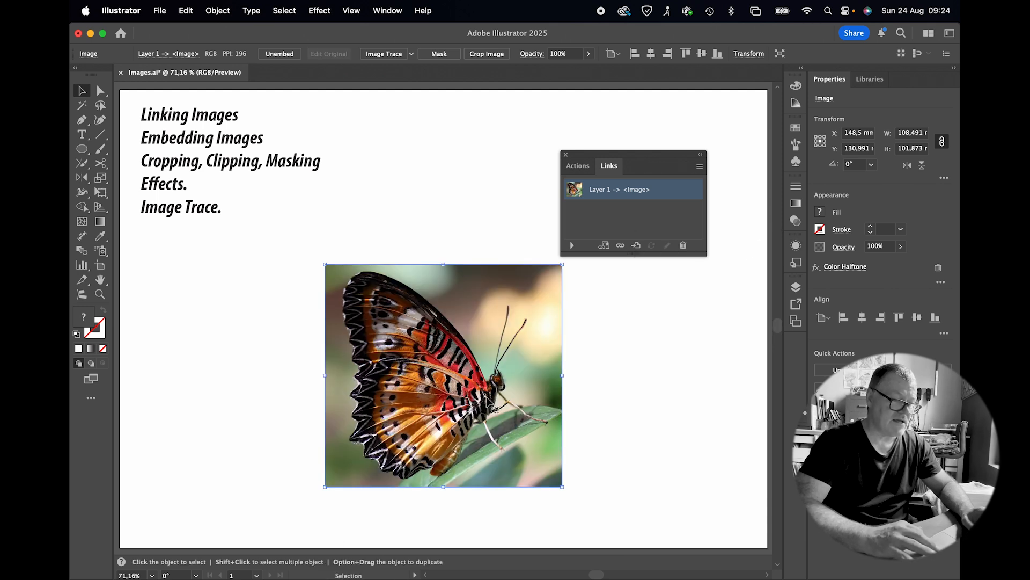
Step: Image Trace the butterfly image with the default preset
click(647, 344)
click(479, 337)
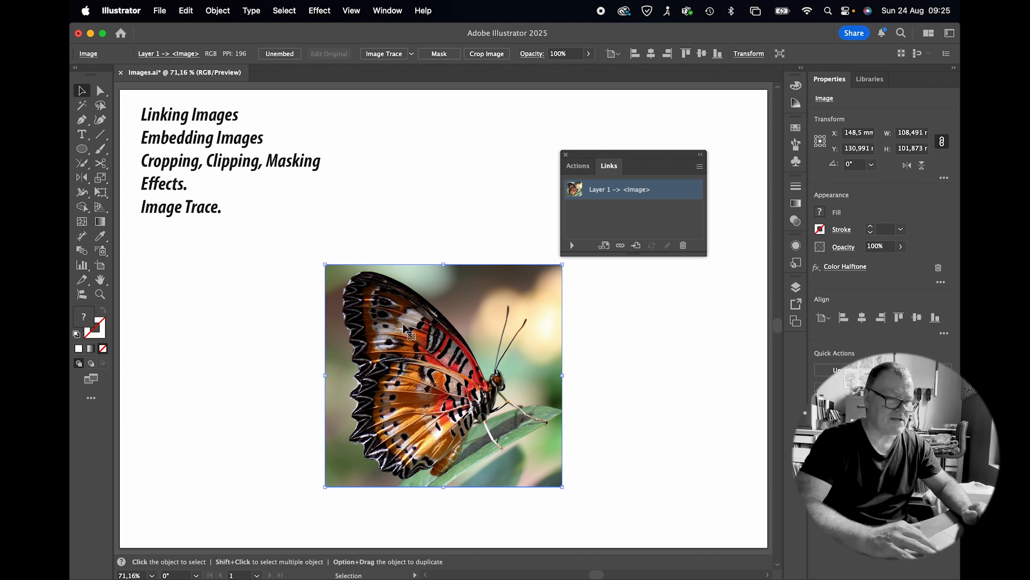
click(396, 57)
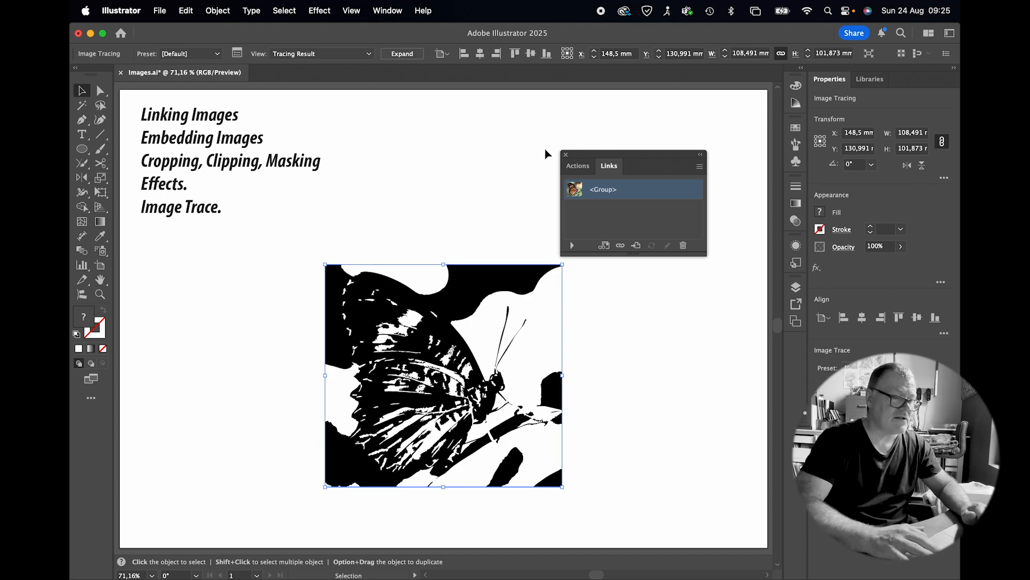
Step: In the Image Trace options, set the threshold to 34 and enable Ignore Color
click(565, 155)
click(237, 53)
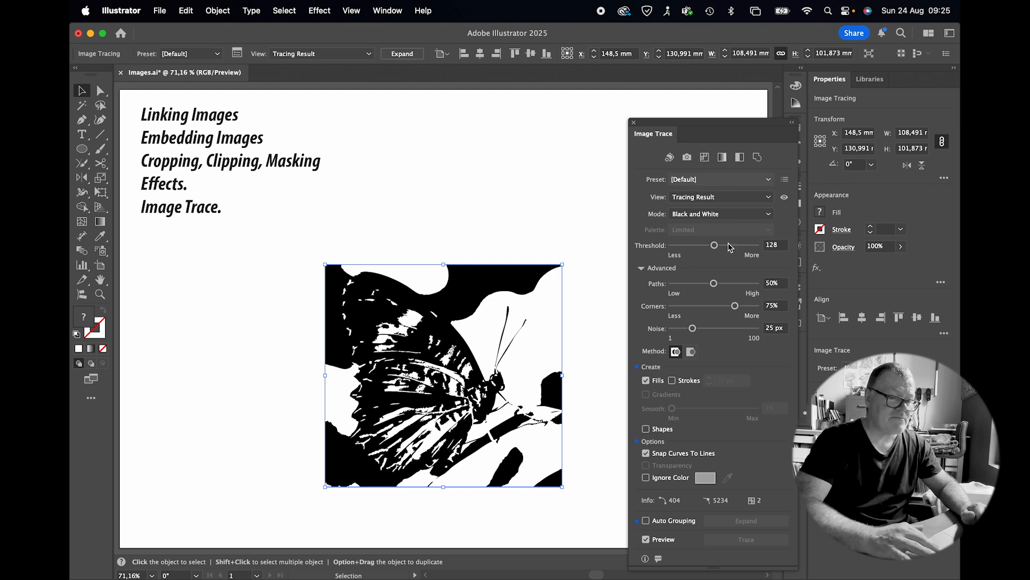
drag(715, 247, 683, 247)
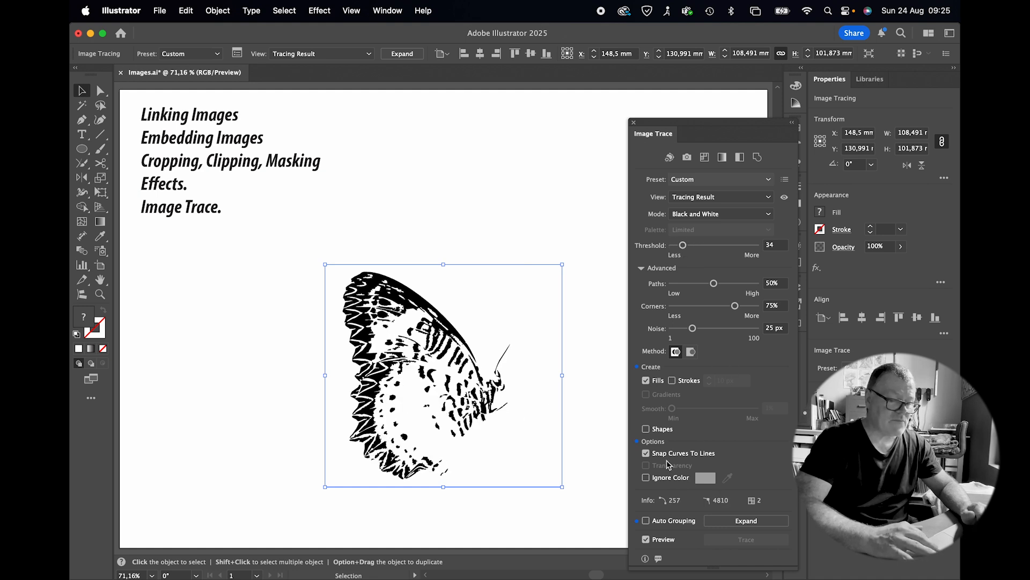
click(646, 477)
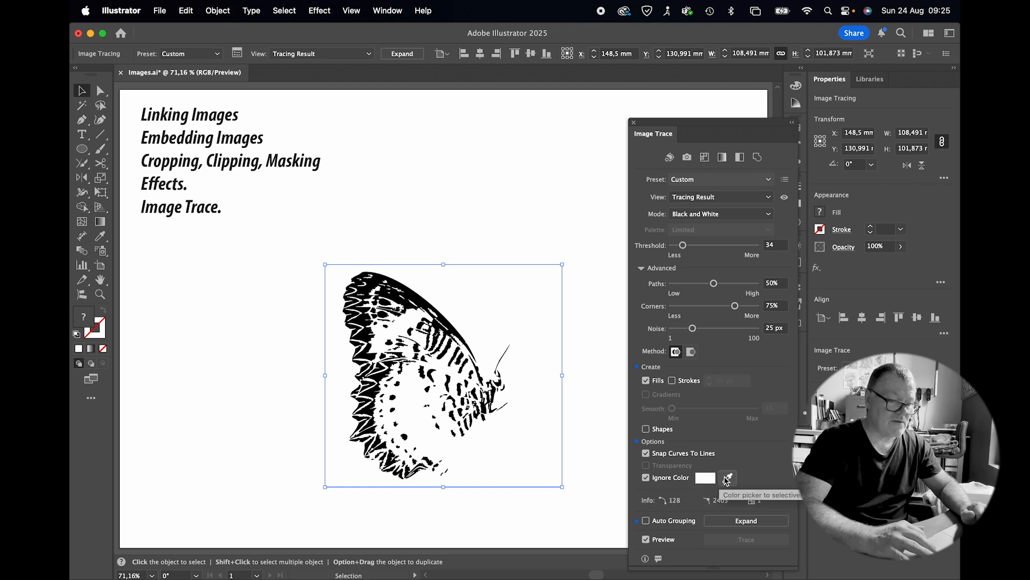
click(634, 125)
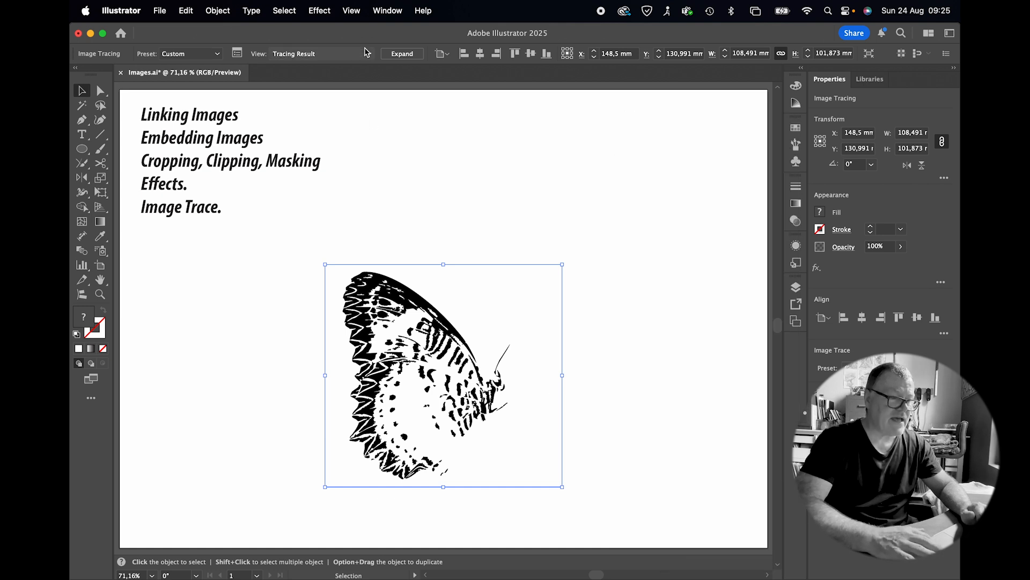
Step: Expand the tracing result into paths
click(403, 54)
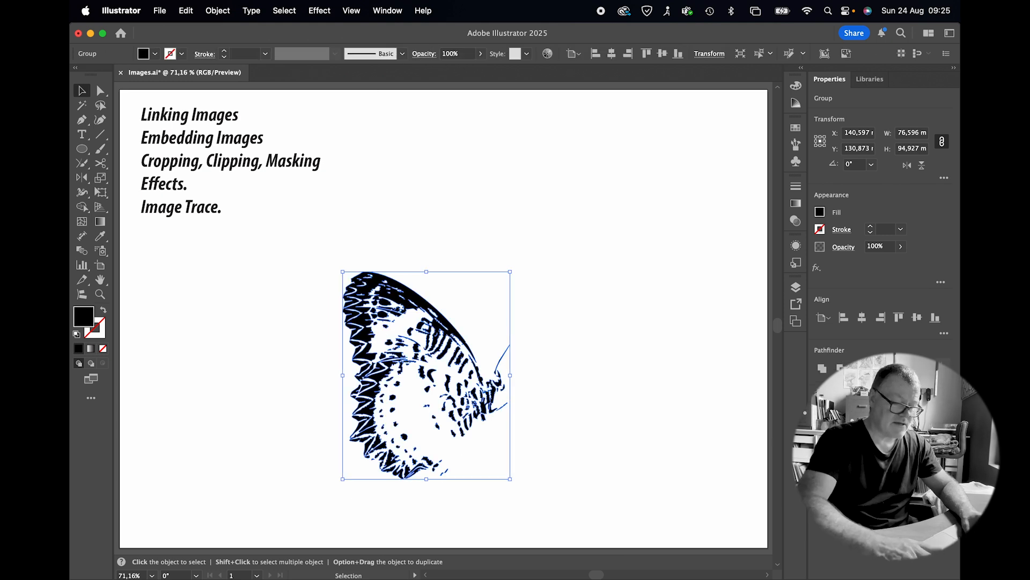
scroll(408, 380, up, 3)
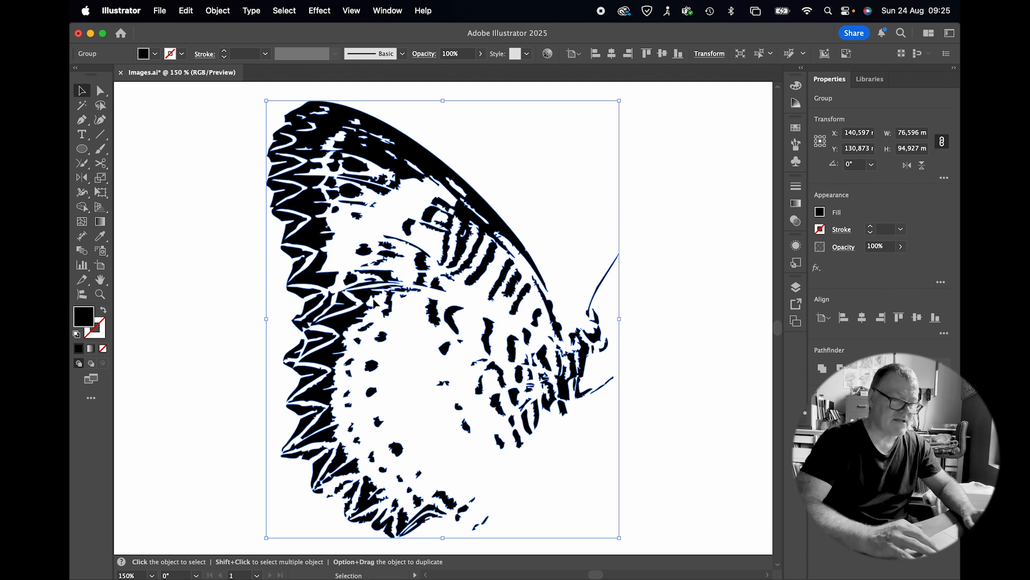
Step: Simplify the traced paths with simplify curve at 0% and corner point angle threshold at 0°
click(217, 11)
mouse_move(293, 360)
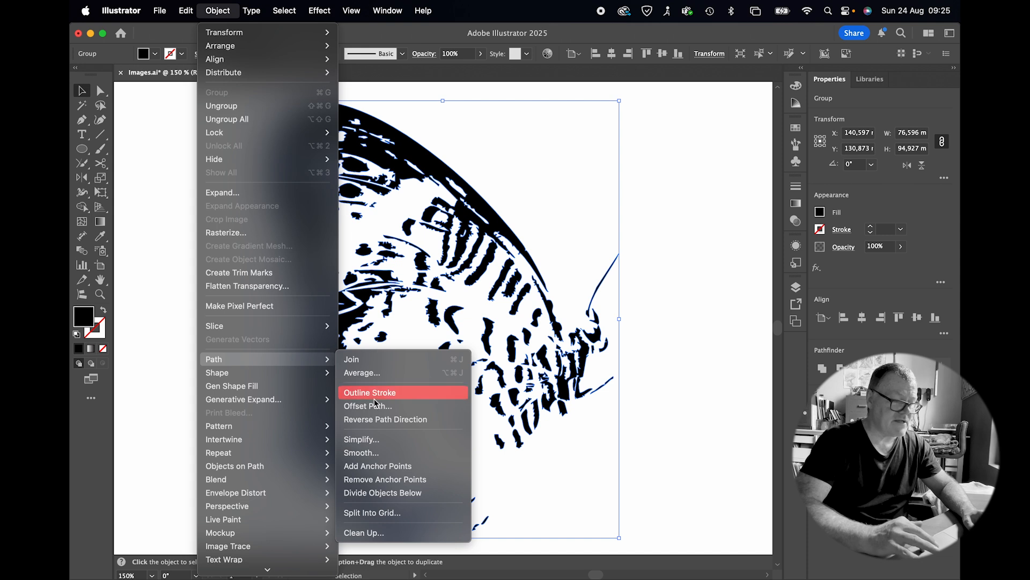
click(370, 438)
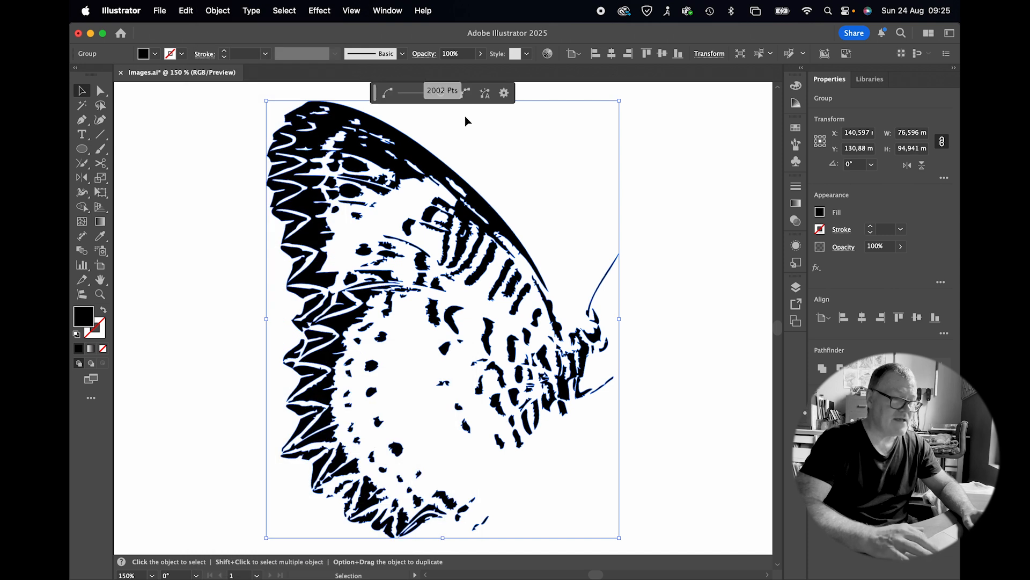
click(504, 93)
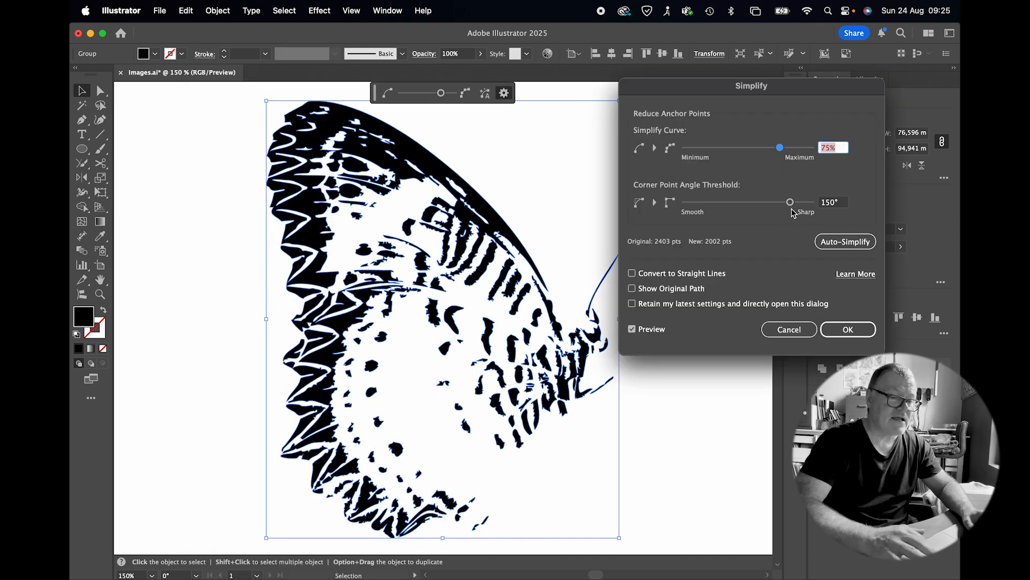
drag(780, 147, 686, 149)
drag(790, 202, 681, 210)
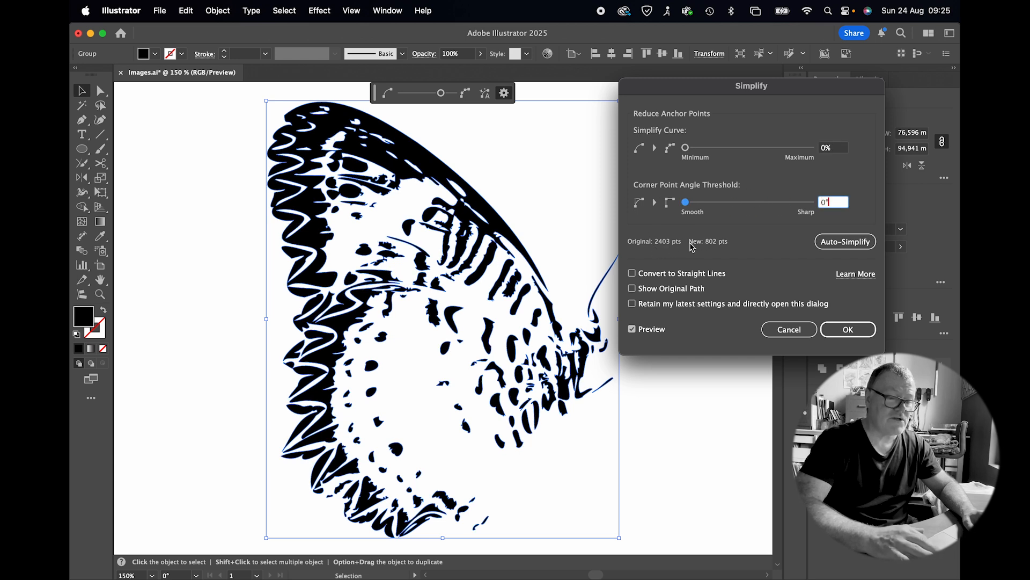
click(848, 329)
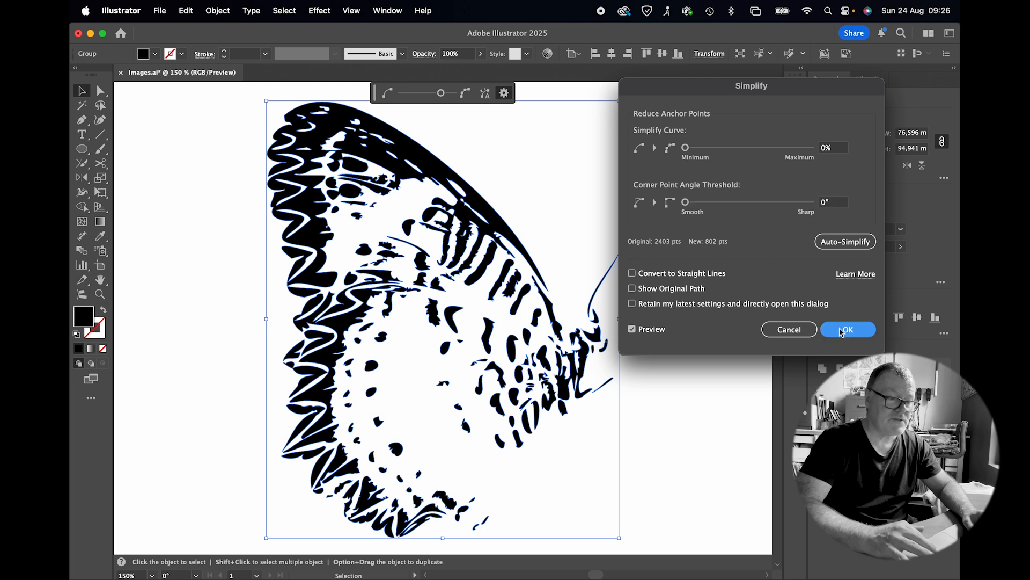
Step: Smooth the traced paths, raising the smoothness slightly, and deselect
click(220, 12)
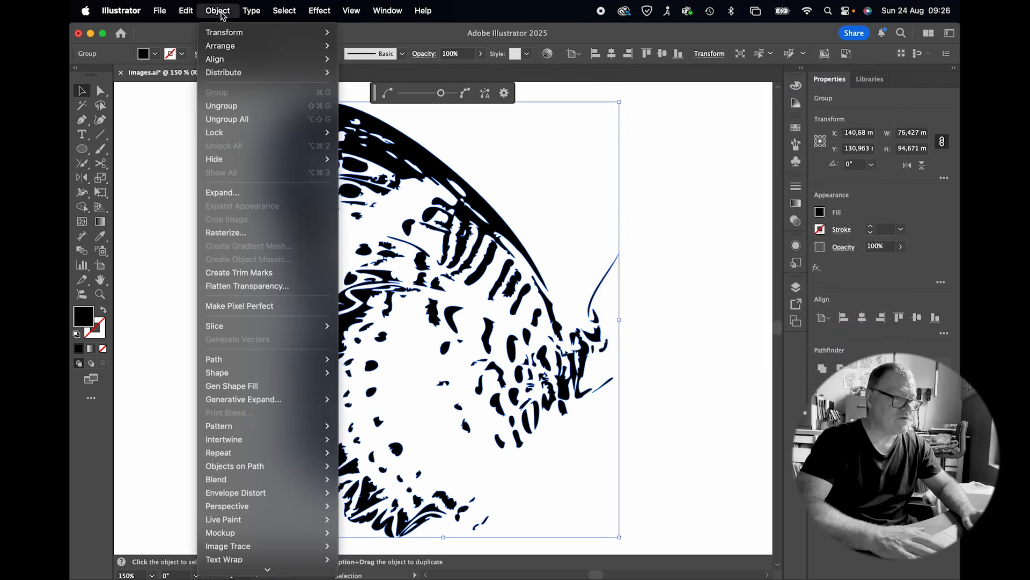
mouse_move(289, 358)
click(376, 448)
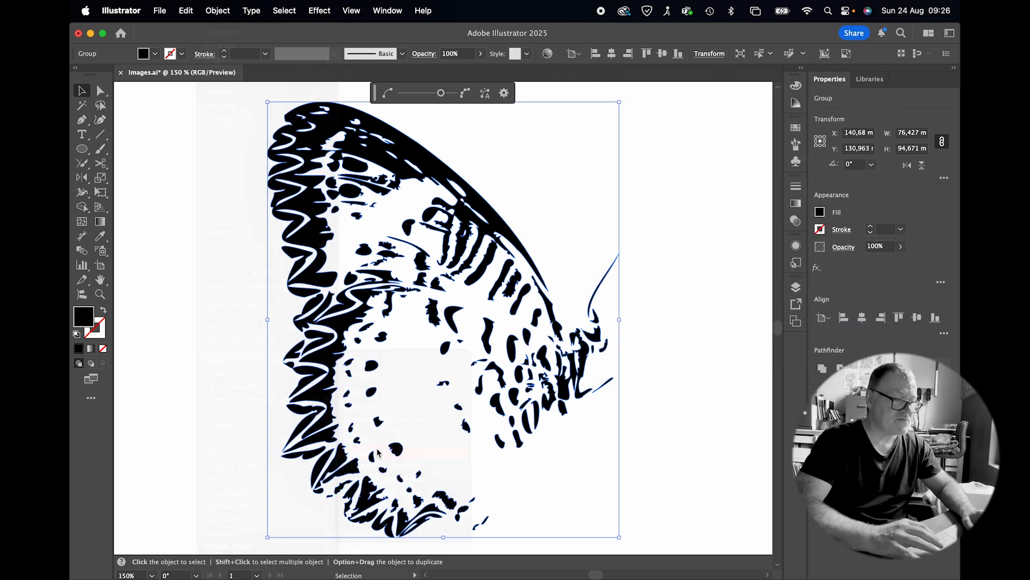
drag(411, 92, 428, 98)
click(174, 119)
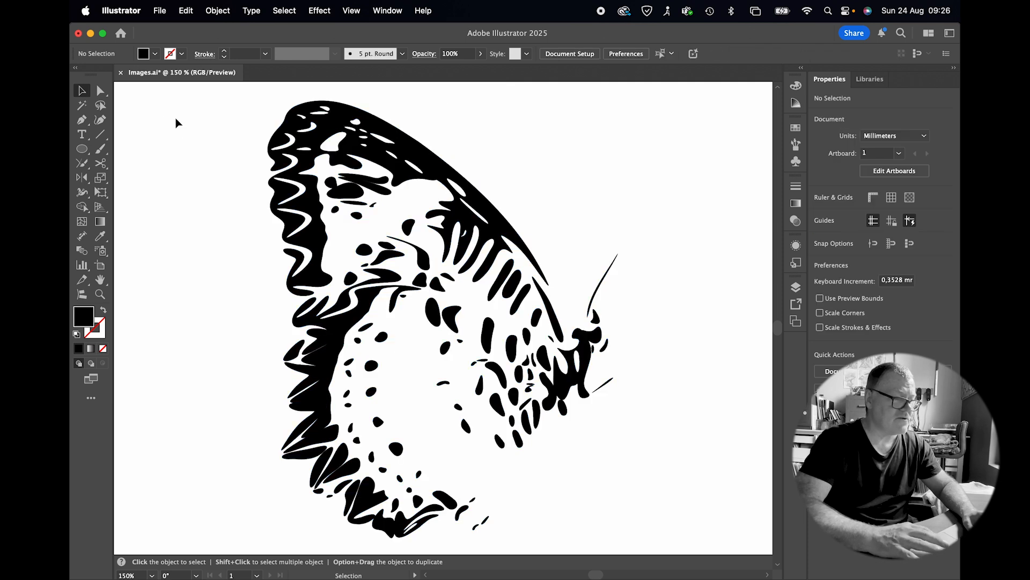
Step: Scale the traced butterfly down to about 39 × 49 mm and move it toward the artboard's left
key(super+0)
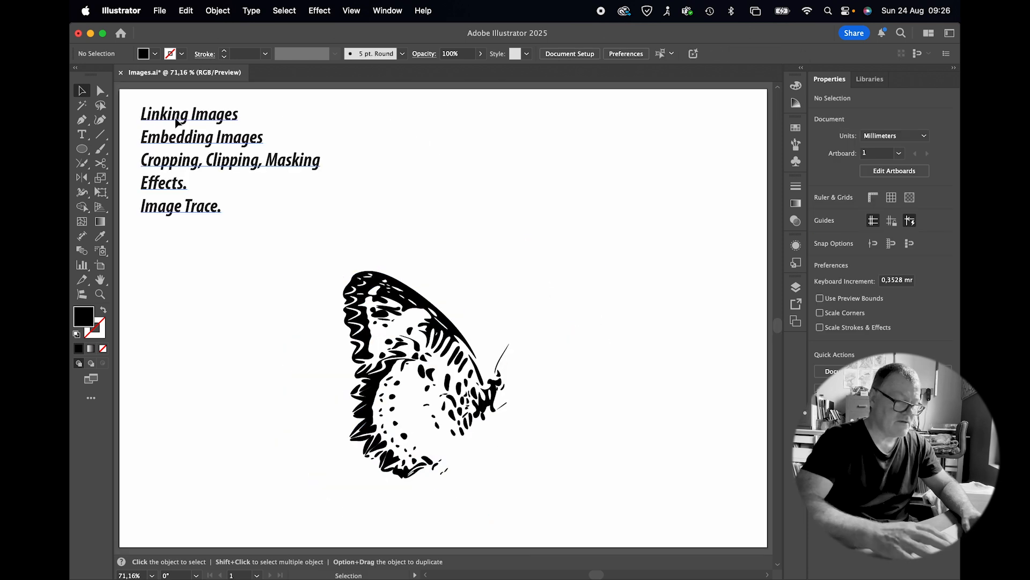
click(451, 342)
drag(510, 478, 429, 377)
drag(397, 302, 300, 291)
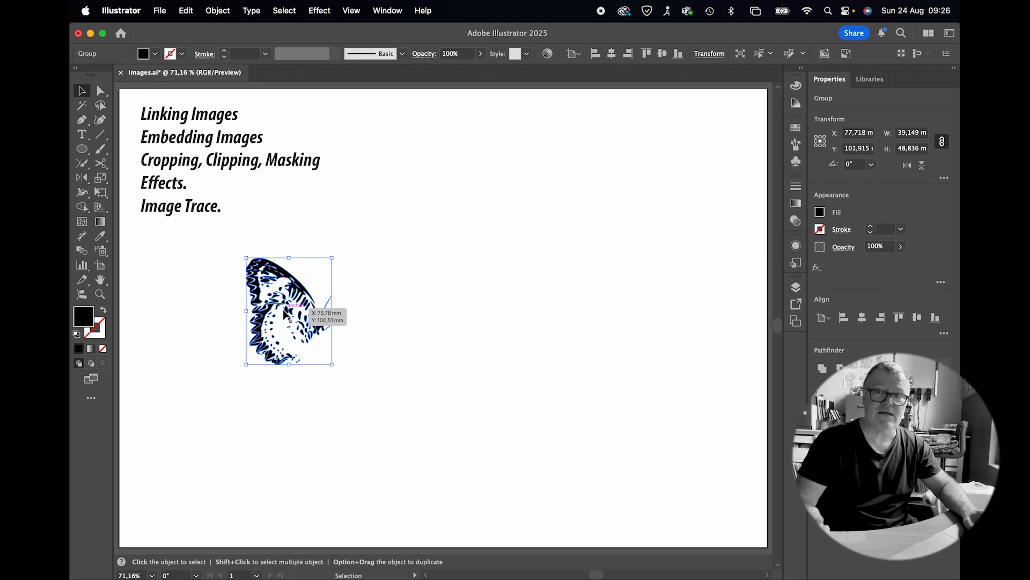
drag(295, 294, 345, 319)
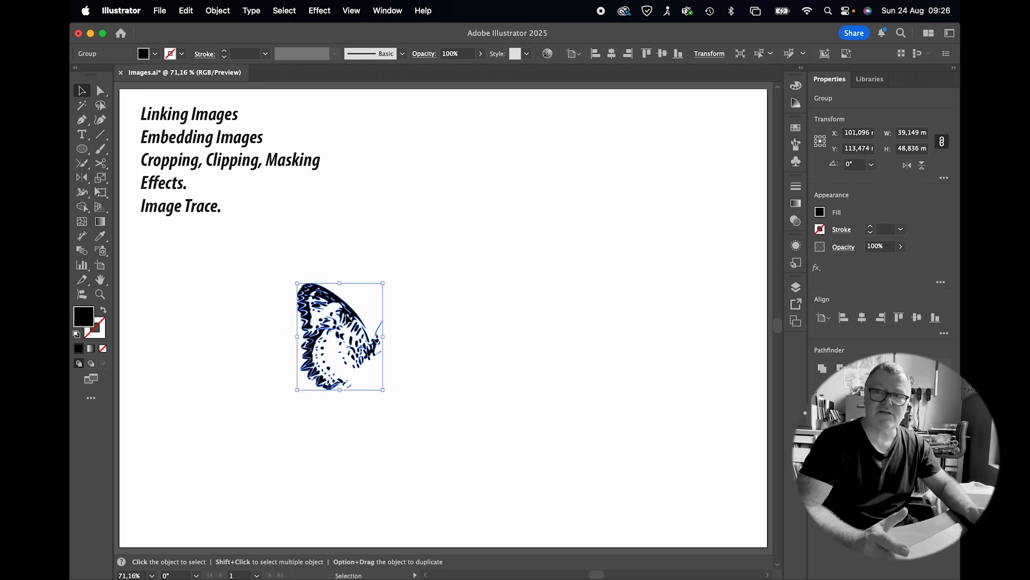